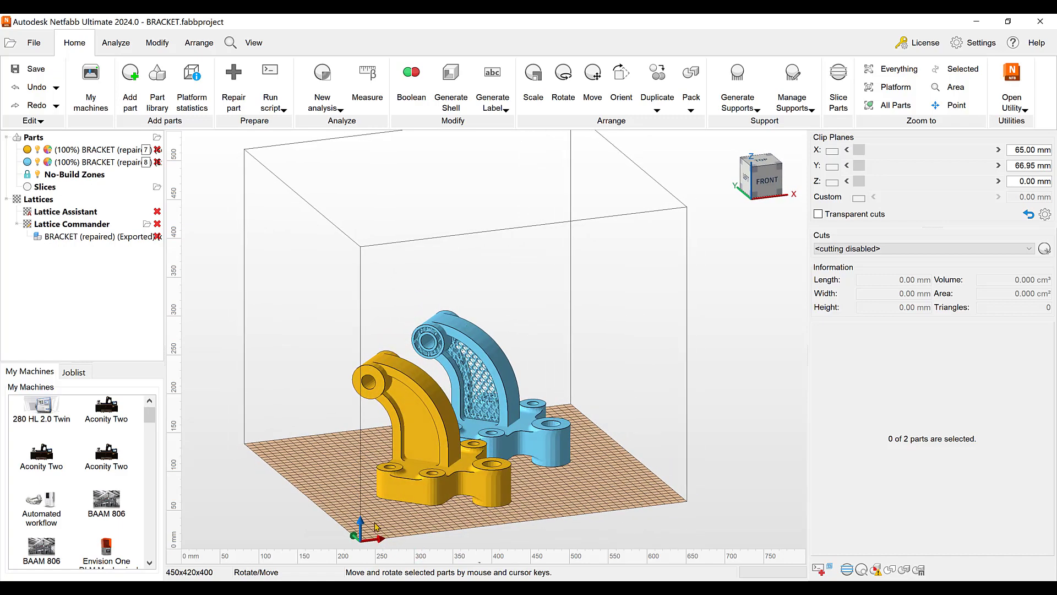
Hide the solid yellow bracket and examine the lattice infill in the web and boss of the blue bracket
{"action": "scroll", "coordinate": [374, 526], "scroll_direction": "up", "scroll_amount": 3}
{"action": "scroll", "coordinate": [554, 477], "scroll_direction": "up", "scroll_amount": 2}
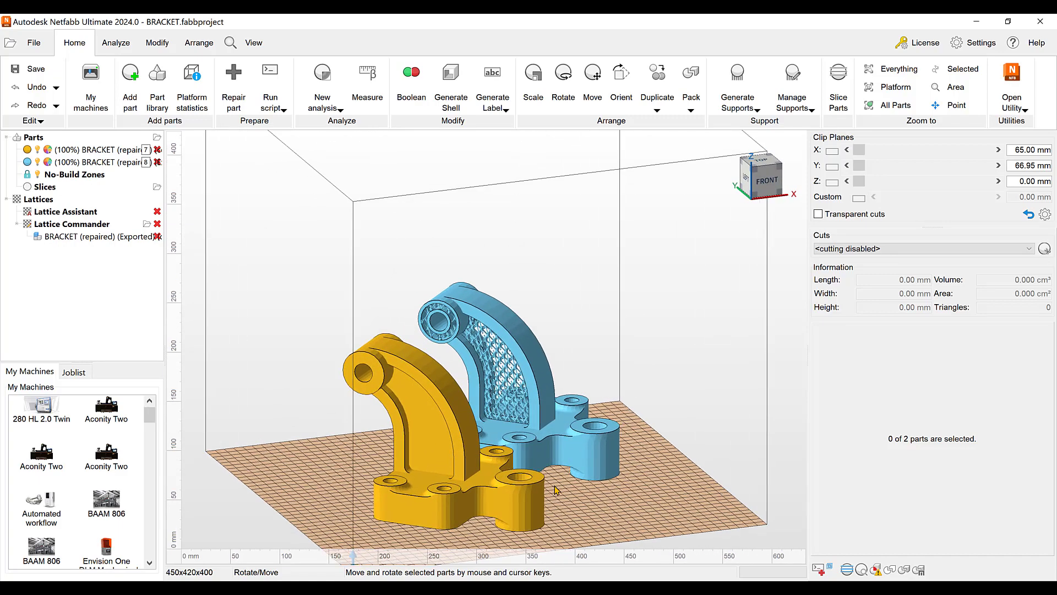
{"action": "scroll", "coordinate": [487, 305], "scroll_direction": "up", "scroll_amount": 2}
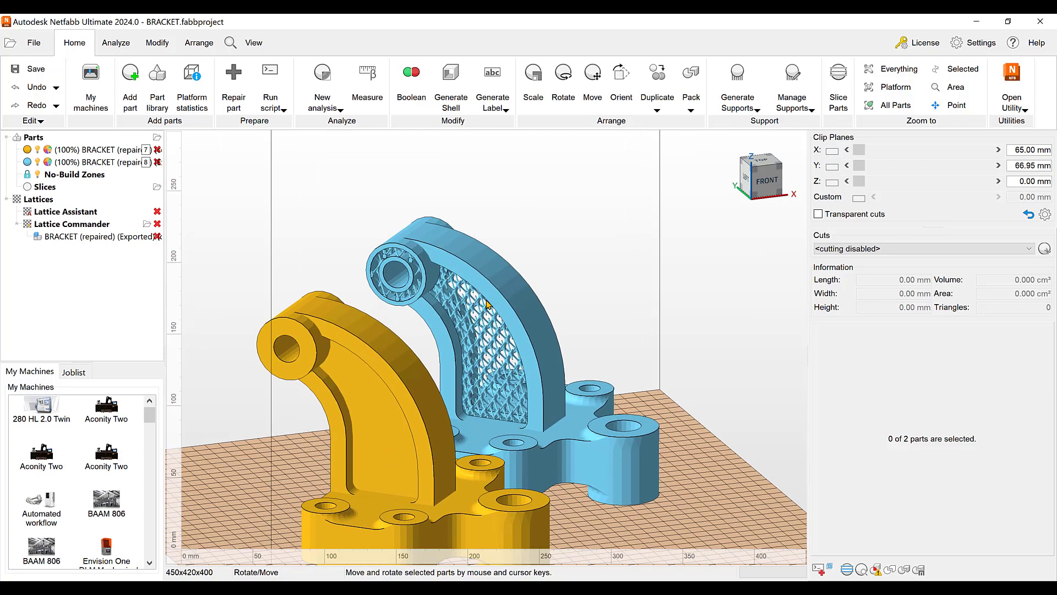
{"action": "scroll", "coordinate": [381, 264], "scroll_direction": "down", "scroll_amount": 2}
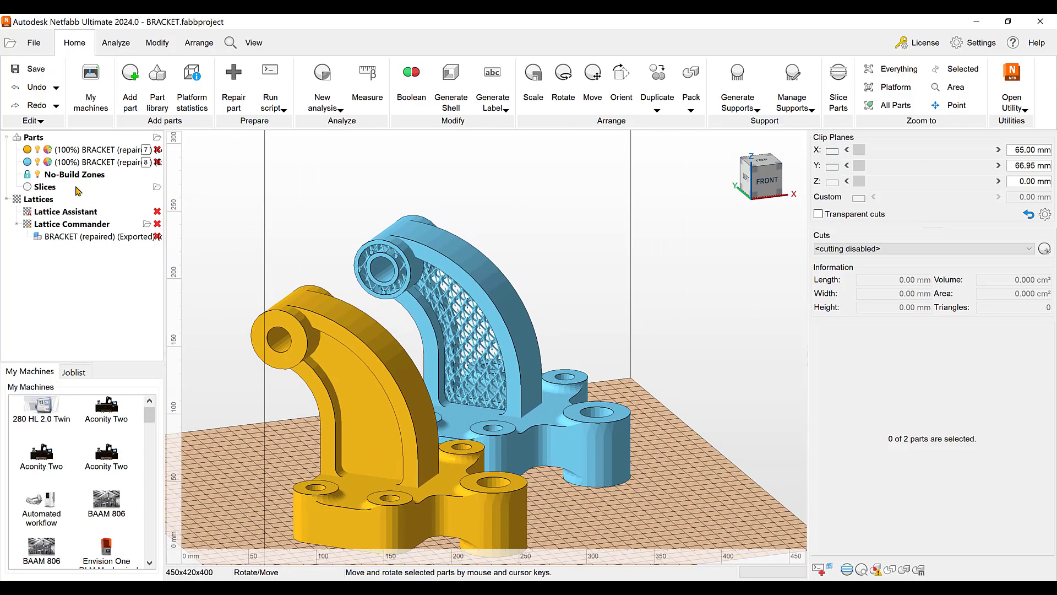
{"action": "left_click", "coordinate": [39, 152]}
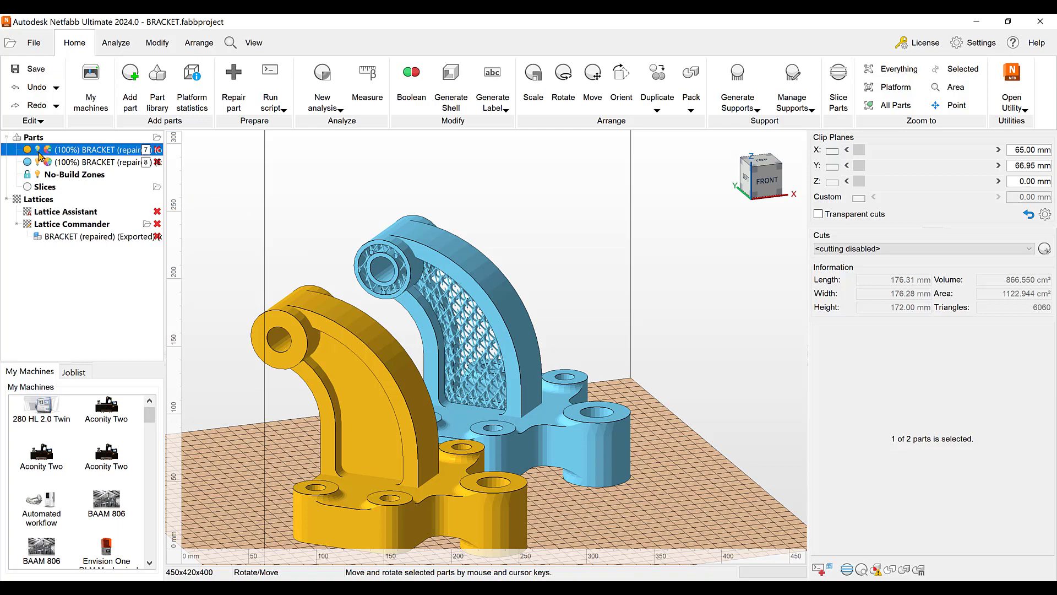
{"action": "scroll", "coordinate": [510, 383], "scroll_direction": "up", "scroll_amount": 1}
{"action": "scroll", "coordinate": [510, 386], "scroll_direction": "up", "scroll_amount": 8}
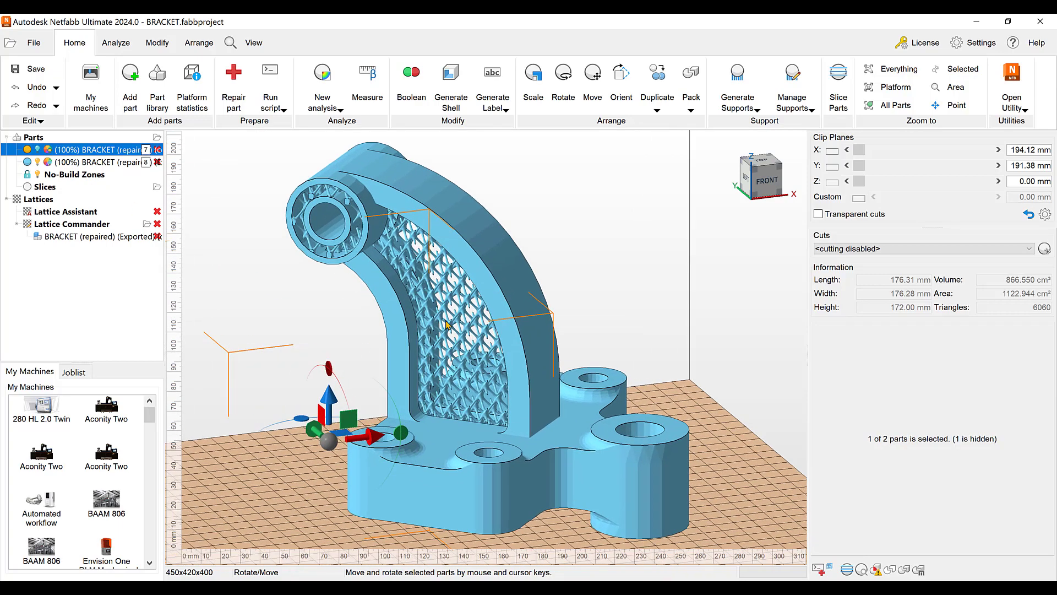
{"action": "scroll", "coordinate": [450, 287], "scroll_direction": "up", "scroll_amount": 4}
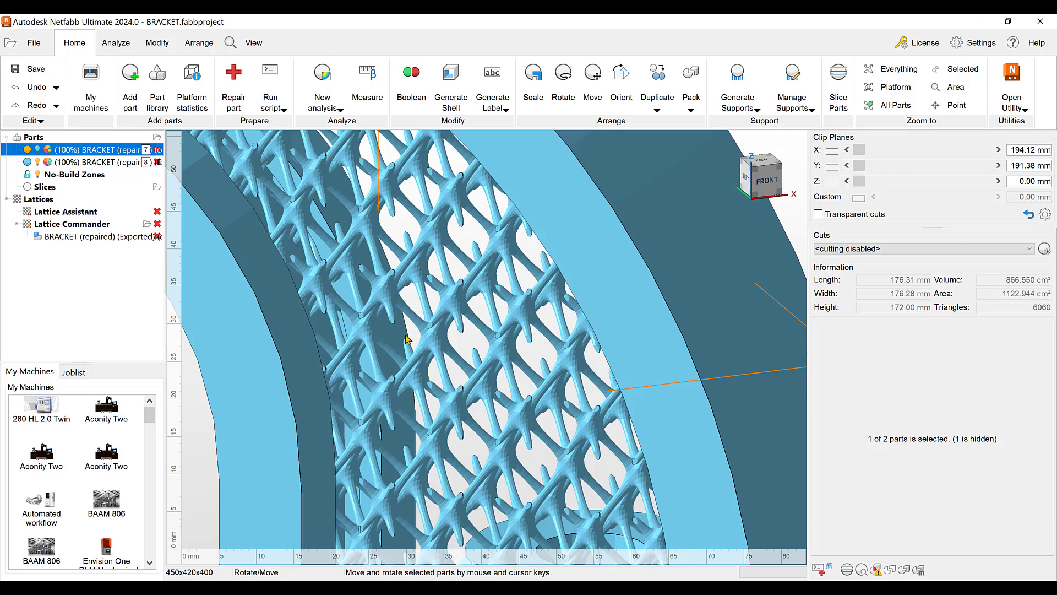
{"action": "scroll", "coordinate": [406, 339], "scroll_direction": "down", "scroll_amount": 2}
{"action": "scroll", "coordinate": [312, 308], "scroll_direction": "down", "scroll_amount": 2}
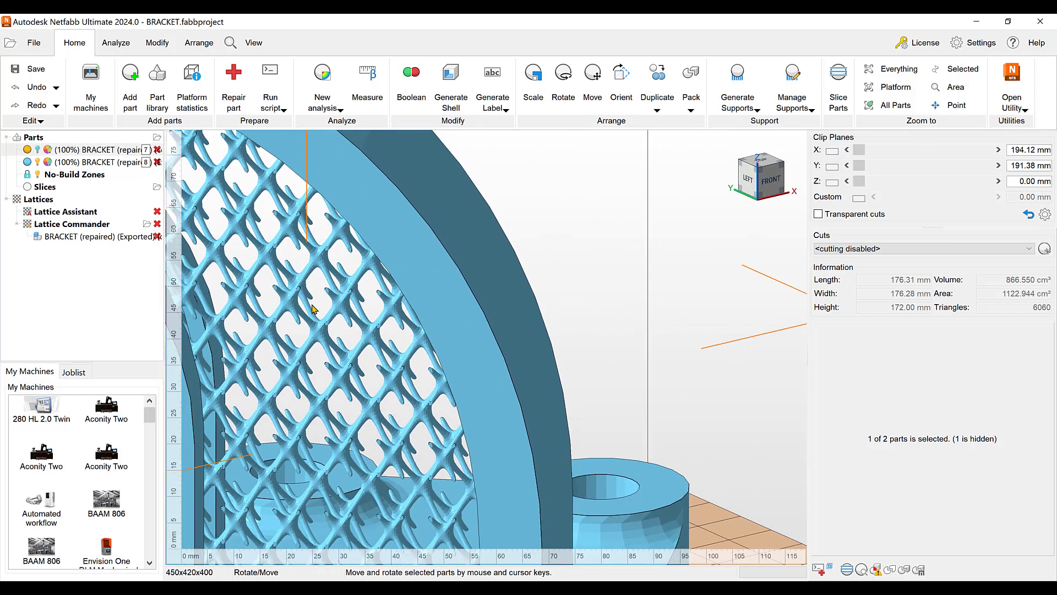
{"action": "scroll", "coordinate": [312, 308], "scroll_direction": "down", "scroll_amount": 4}
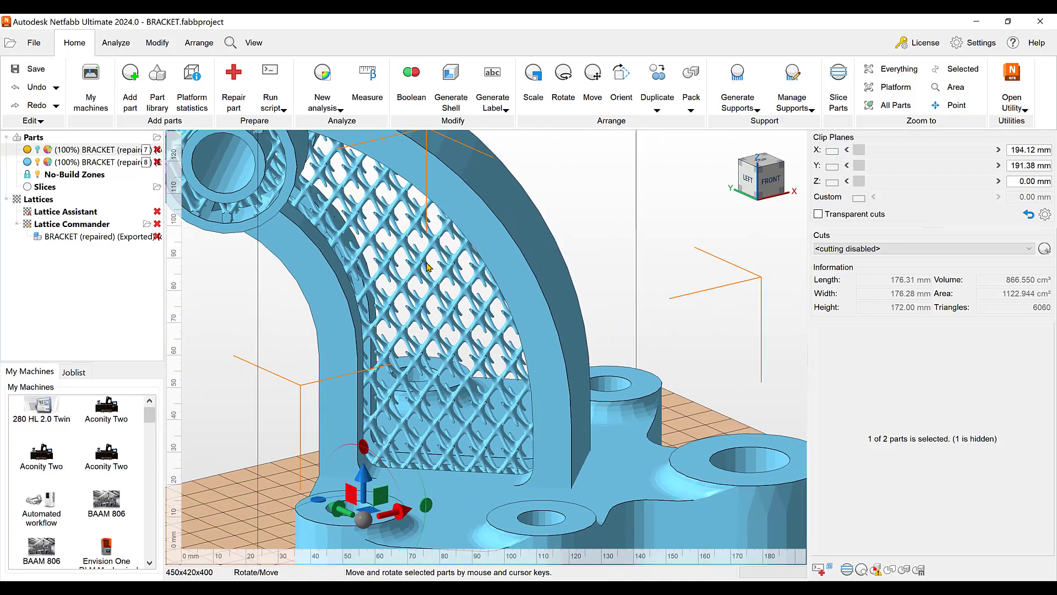
{"action": "scroll", "coordinate": [412, 274], "scroll_direction": "down", "scroll_amount": 2}
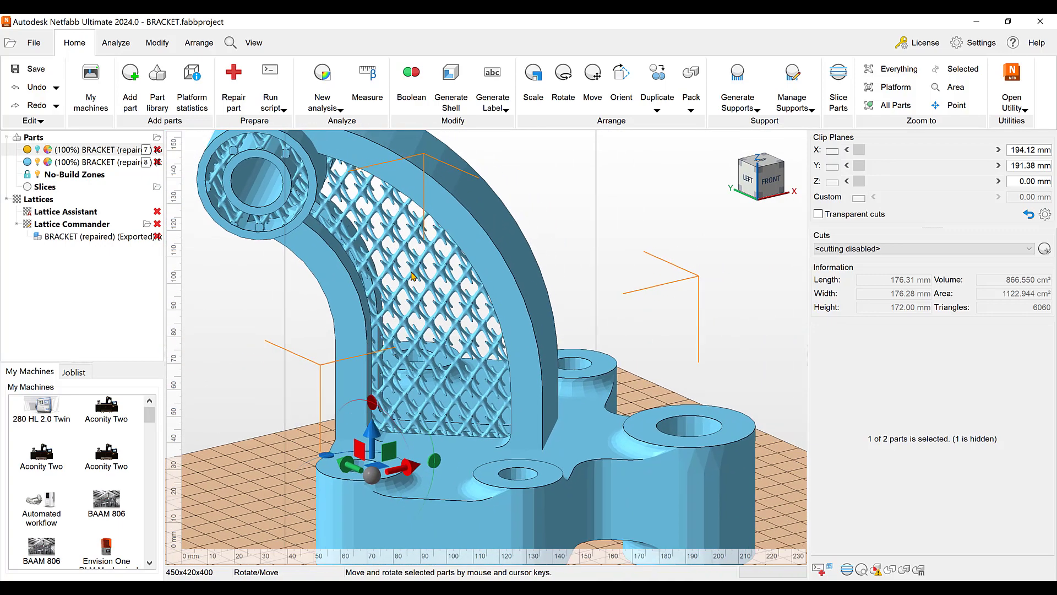
{"action": "scroll", "coordinate": [413, 349], "scroll_direction": "down", "scroll_amount": 2}
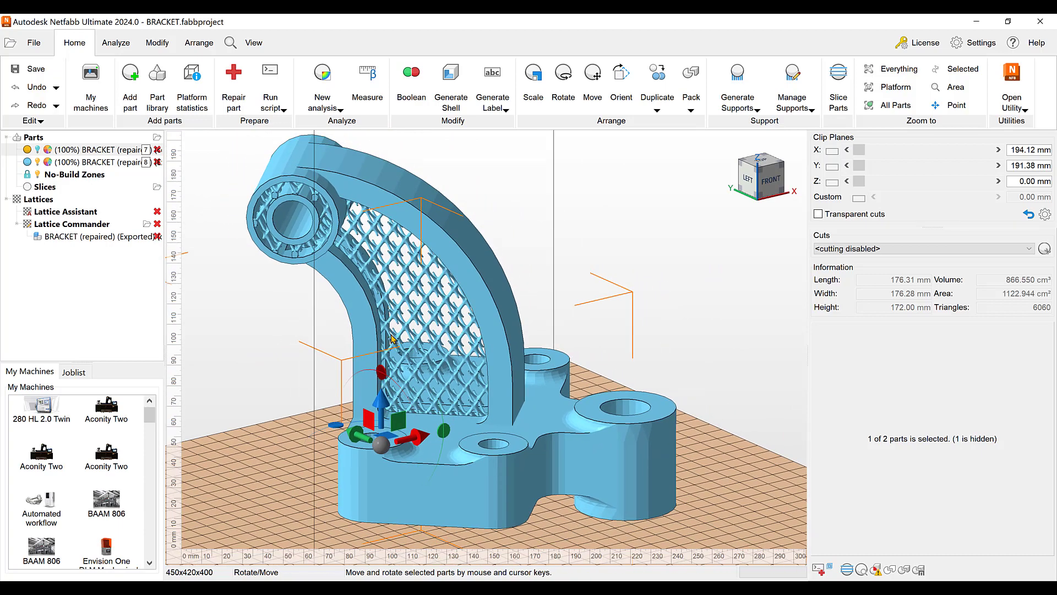
Show the yellow bracket, hide the blue one, and add the yellow part to the existing exported component in Lattice Commander
{"action": "left_click", "coordinate": [38, 150]}
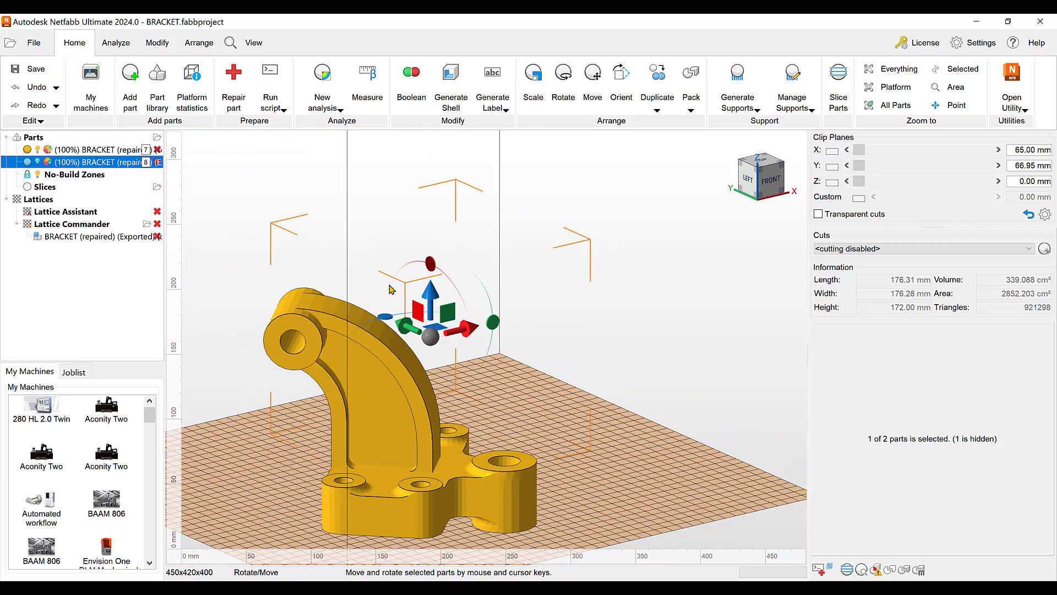
{"action": "left_click", "coordinate": [96, 154]}
{"action": "left_click_drag", "start_coordinate": [96, 152], "coordinate": [96, 237]}
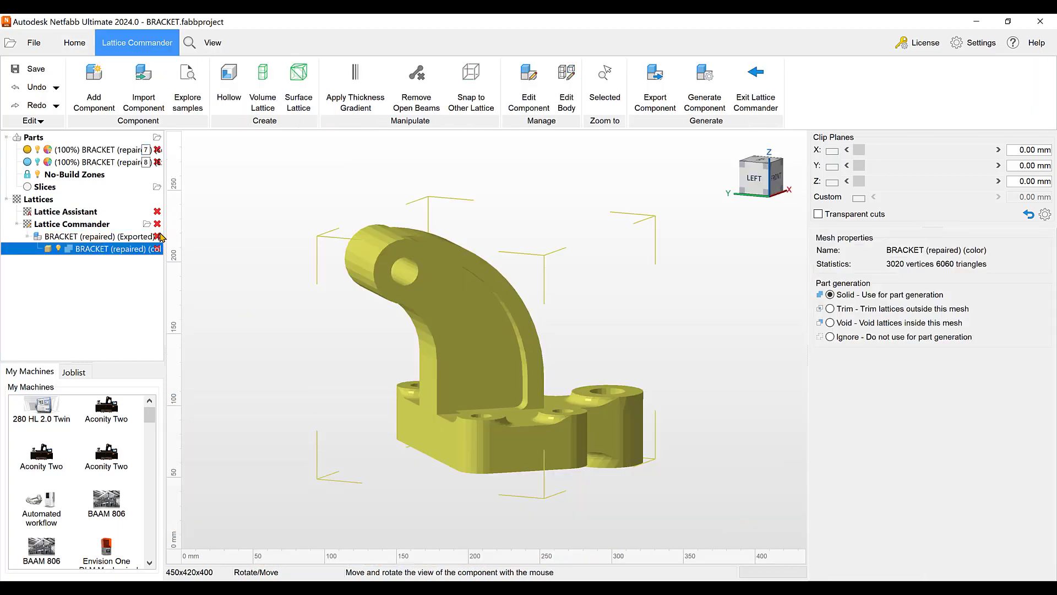
Delete the old exported component from Lattice Commander and add the solid yellow bracket there as a new component
{"action": "left_click", "coordinate": [158, 236]}
{"action": "left_click", "coordinate": [565, 311]}
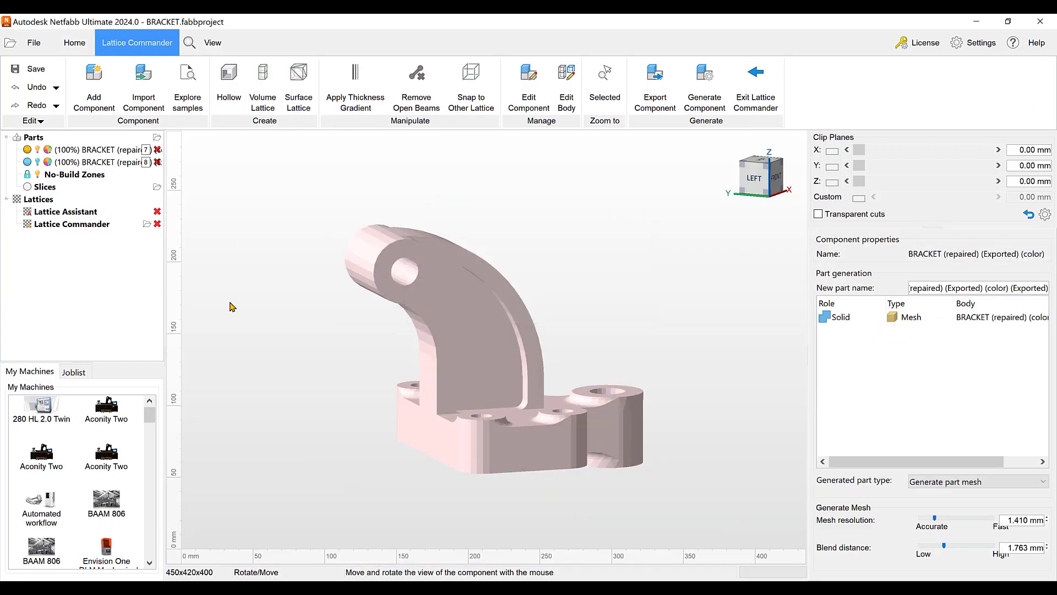
{"action": "left_click", "coordinate": [74, 224]}
{"action": "left_click", "coordinate": [101, 150]}
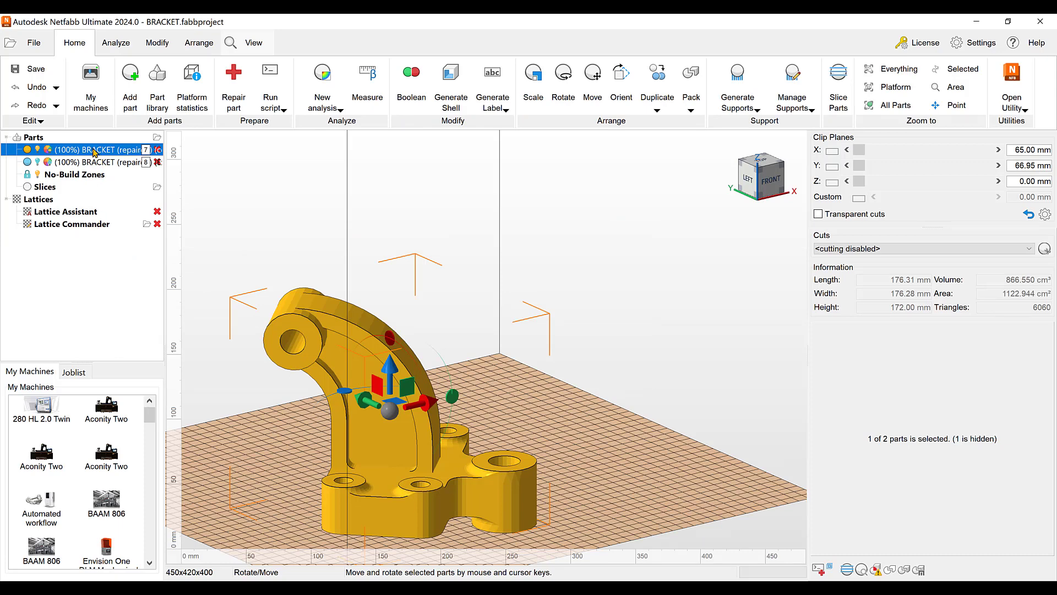
{"action": "left_click_drag", "start_coordinate": [97, 152], "coordinate": [91, 230]}
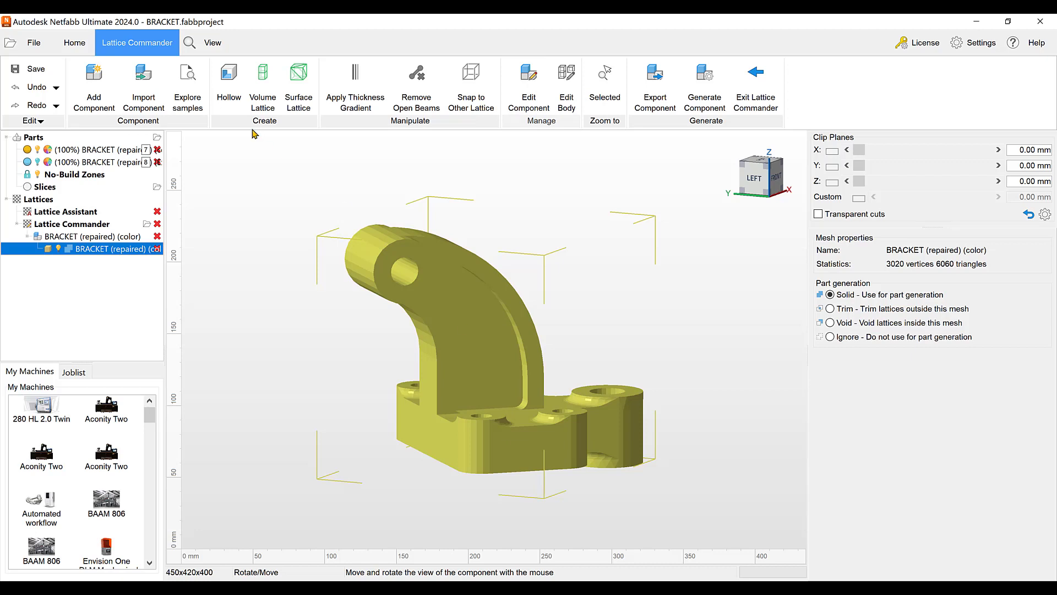
Hollow the bracket body into a skin 3.029 mm thick, keeping the original body hidden and excluded from part output
{"action": "left_click", "coordinate": [233, 83]}
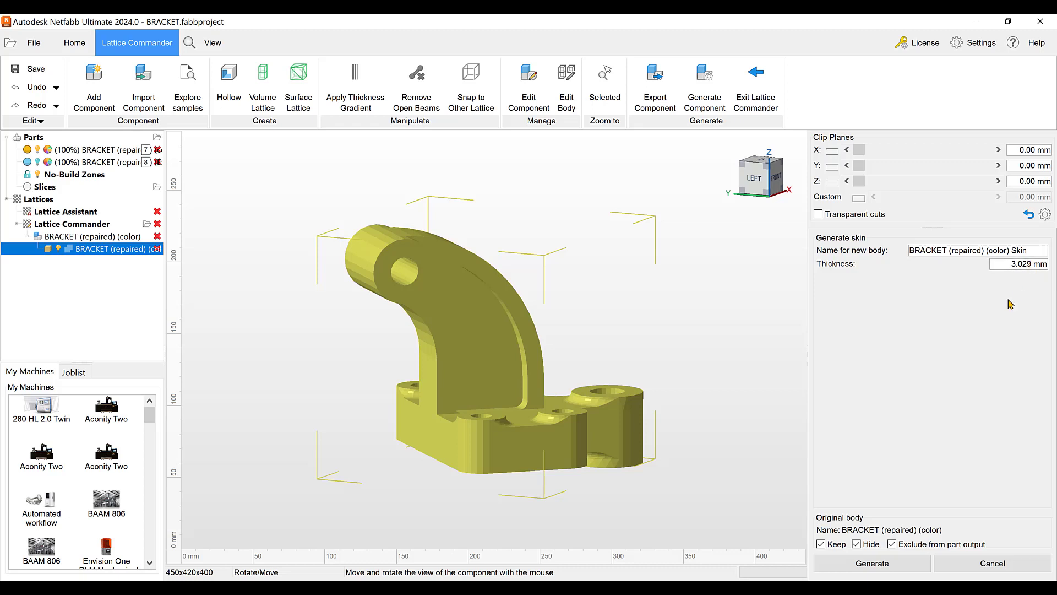
{"action": "left_click", "coordinate": [904, 566]}
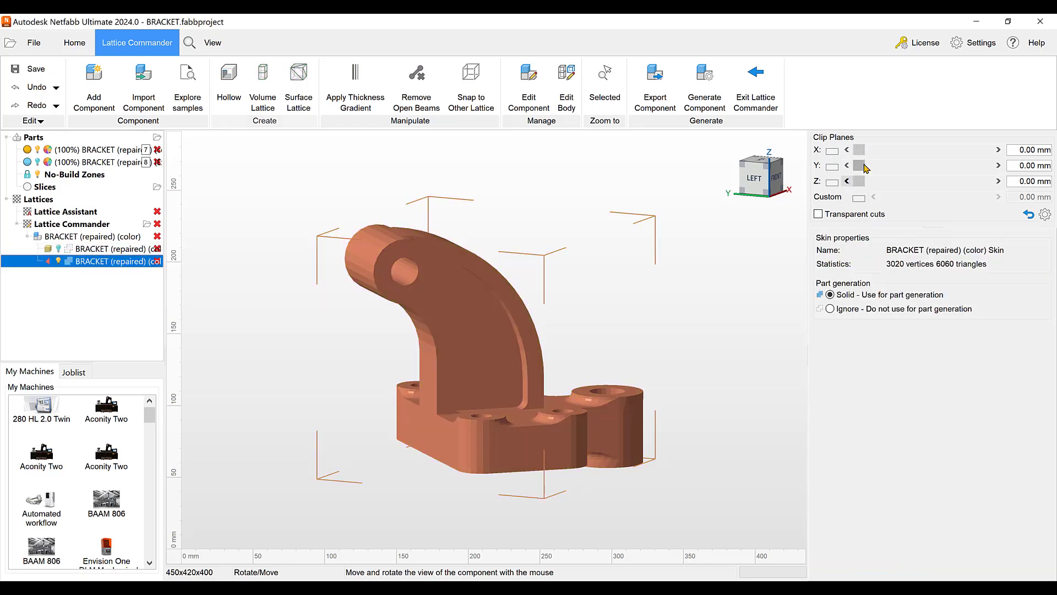
Section the skin with the Y clip plane at about 202.78 mm to examine its interior, and switch the clipping off
{"action": "left_click", "coordinate": [832, 168]}
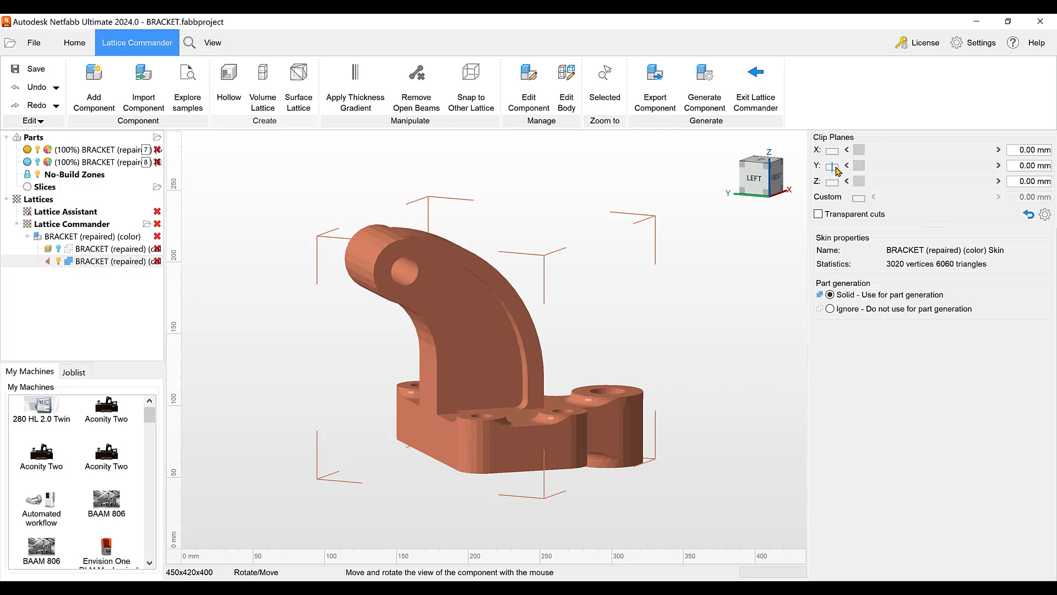
{"action": "left_click_drag", "start_coordinate": [859, 166], "coordinate": [965, 178]}
{"action": "left_click_drag", "start_coordinate": [395, 389], "coordinate": [634, 374]}
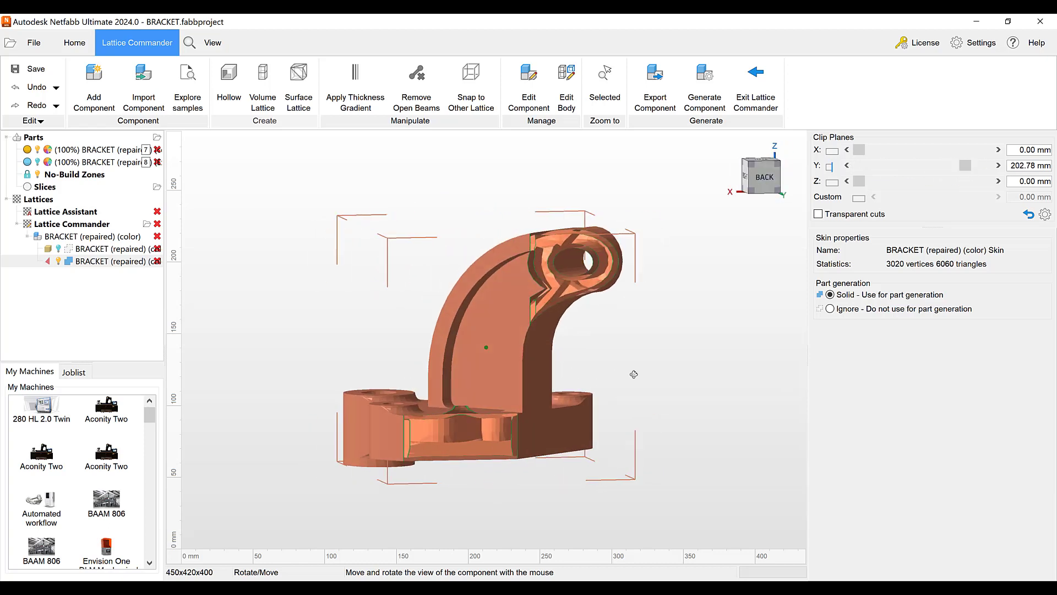
{"action": "right_click_drag", "start_coordinate": [634, 374], "coordinate": [632, 375]}
{"action": "scroll", "coordinate": [547, 342], "scroll_direction": "up", "scroll_amount": 4}
{"action": "scroll", "coordinate": [546, 341], "scroll_direction": "down", "scroll_amount": 4}
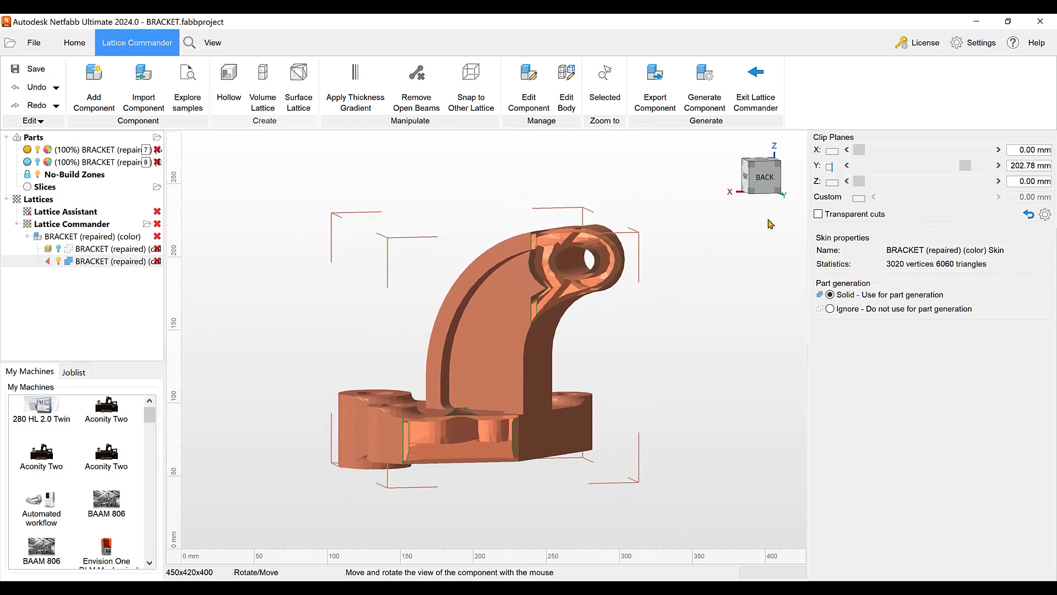
{"action": "left_click", "coordinate": [833, 166]}
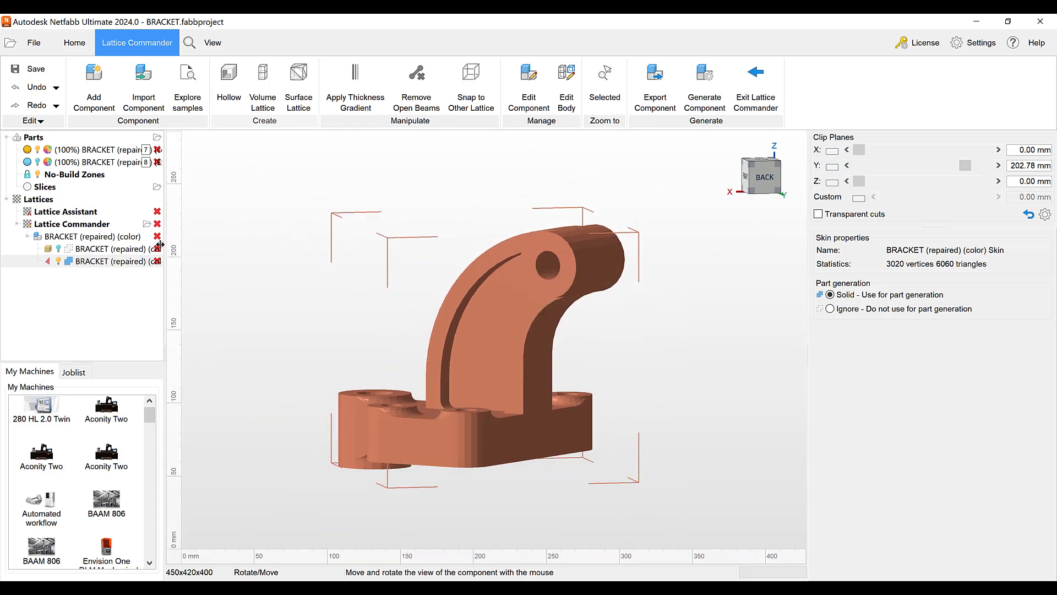
Show the original bracket body, hide the skin, and select the original body
{"action": "left_click", "coordinate": [59, 248]}
{"action": "left_click", "coordinate": [59, 261]}
{"action": "left_click", "coordinate": [88, 250]}
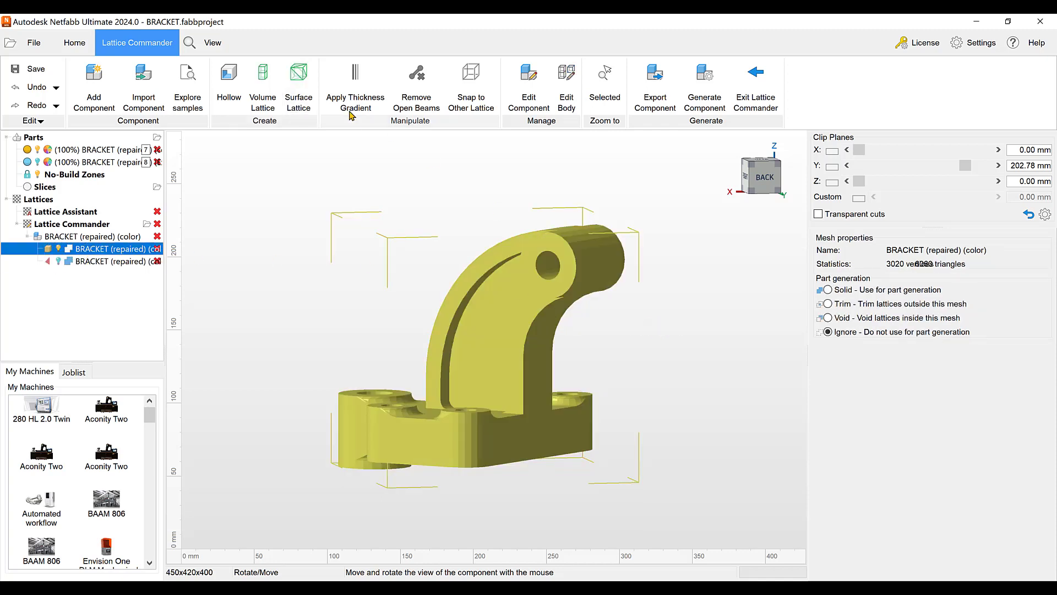
Start a volume lattice on the original bracket body and choose the X unit topology
{"action": "left_click", "coordinate": [272, 94]}
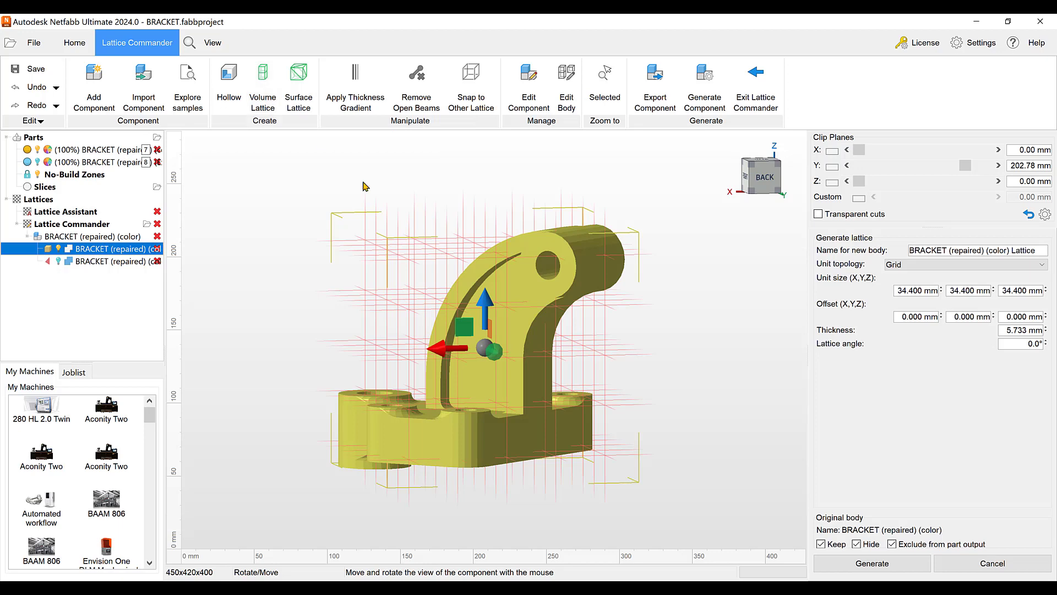
{"action": "right_click_drag", "start_coordinate": [534, 361], "coordinate": [559, 361]}
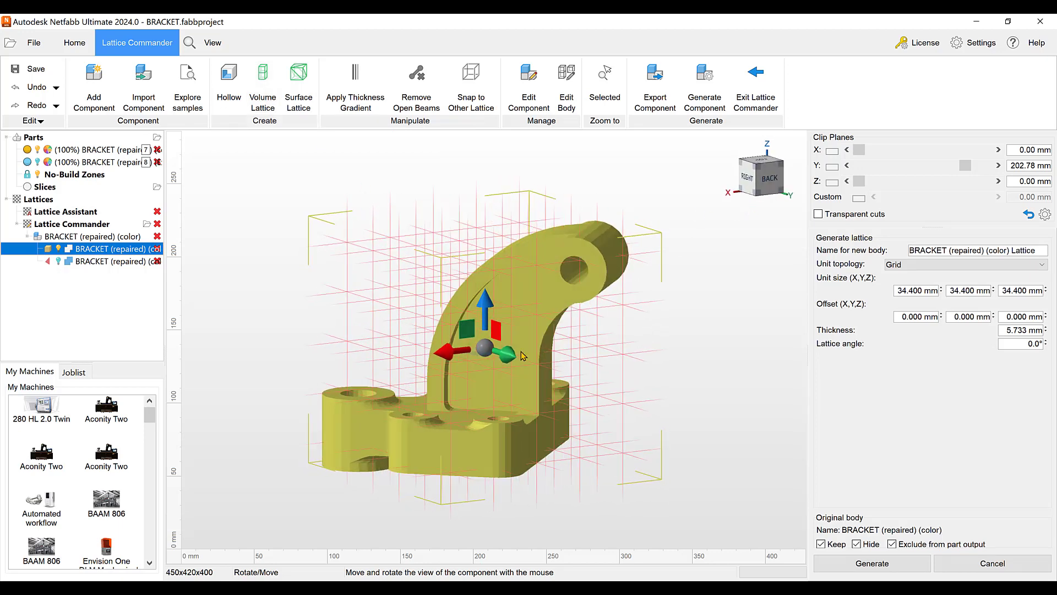
{"action": "scroll", "coordinate": [522, 354], "scroll_direction": "up", "scroll_amount": 3}
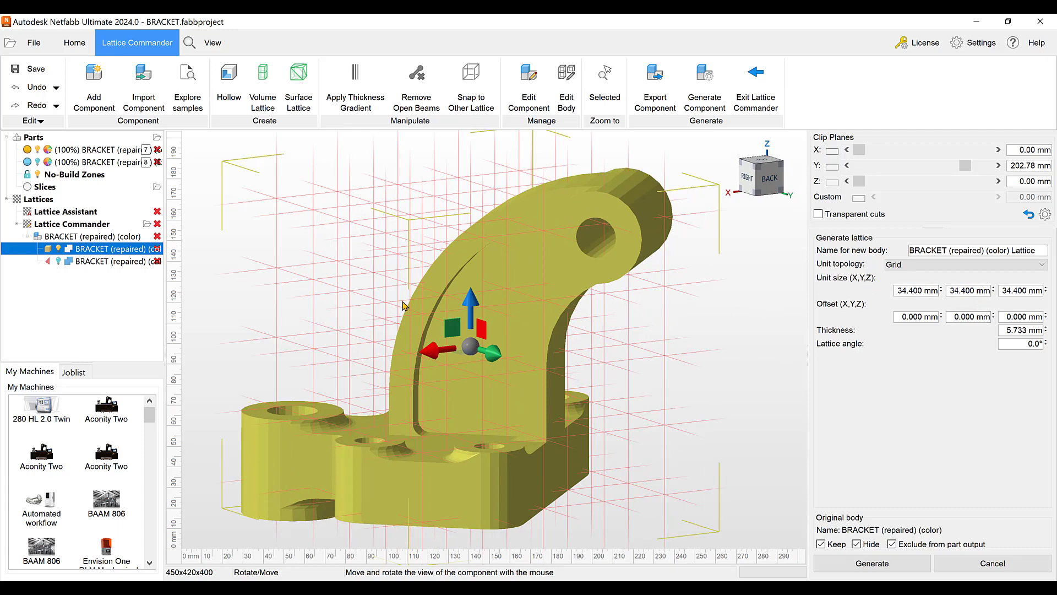
{"action": "scroll", "coordinate": [405, 305], "scroll_direction": "down", "scroll_amount": 3}
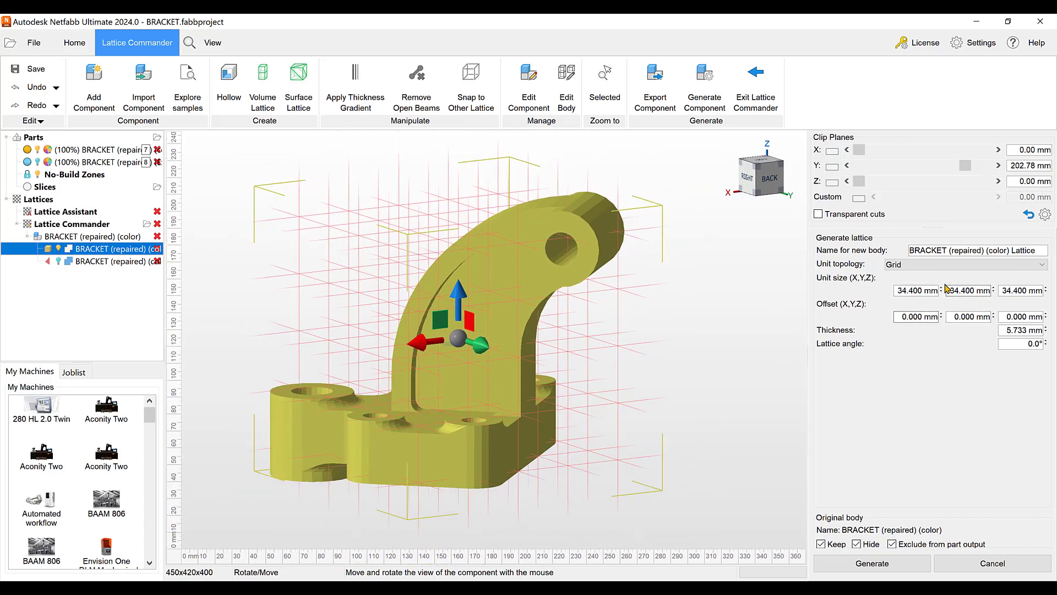
{"action": "left_click", "coordinate": [1043, 266]}
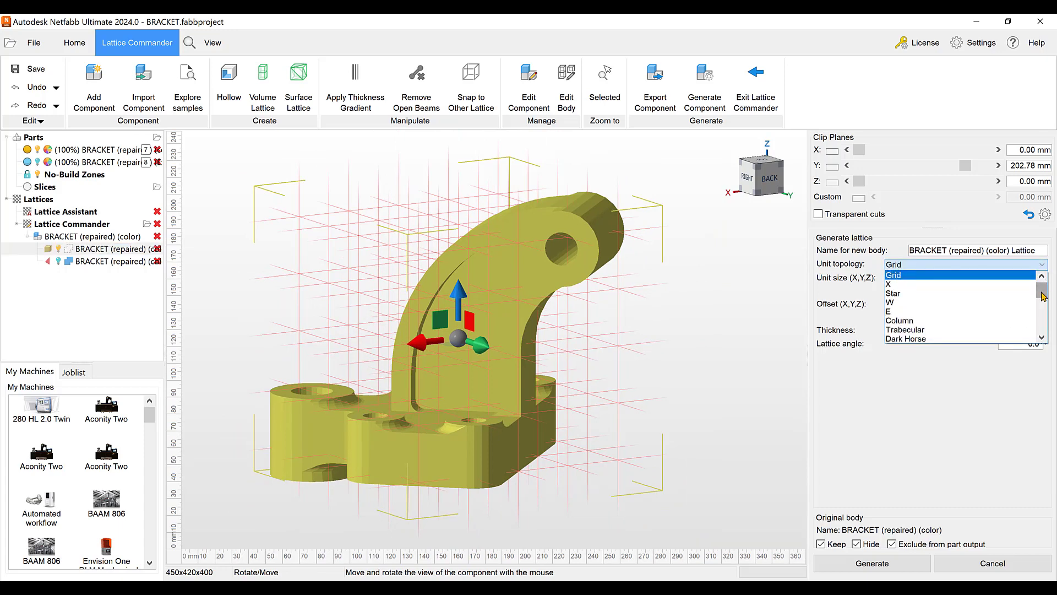
{"action": "mouse_move", "coordinate": [1043, 296]}
{"action": "left_mouse_down"}
{"action": "mouse_move", "coordinate": [1042, 325]}
{"action": "mouse_move", "coordinate": [1042, 296]}
{"action": "left_mouse_up"}
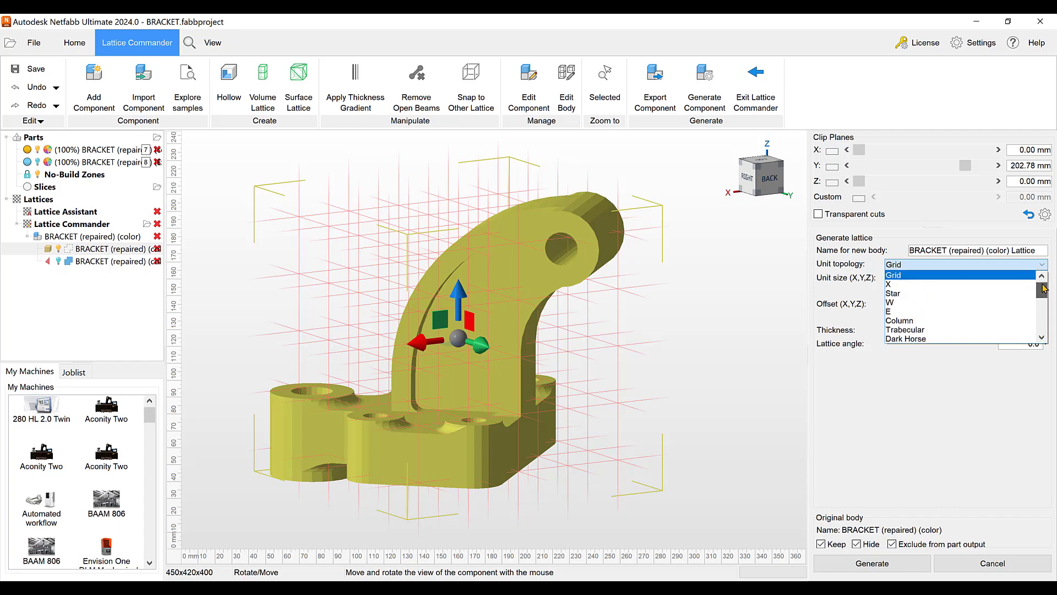
{"action": "left_click", "coordinate": [916, 285]}
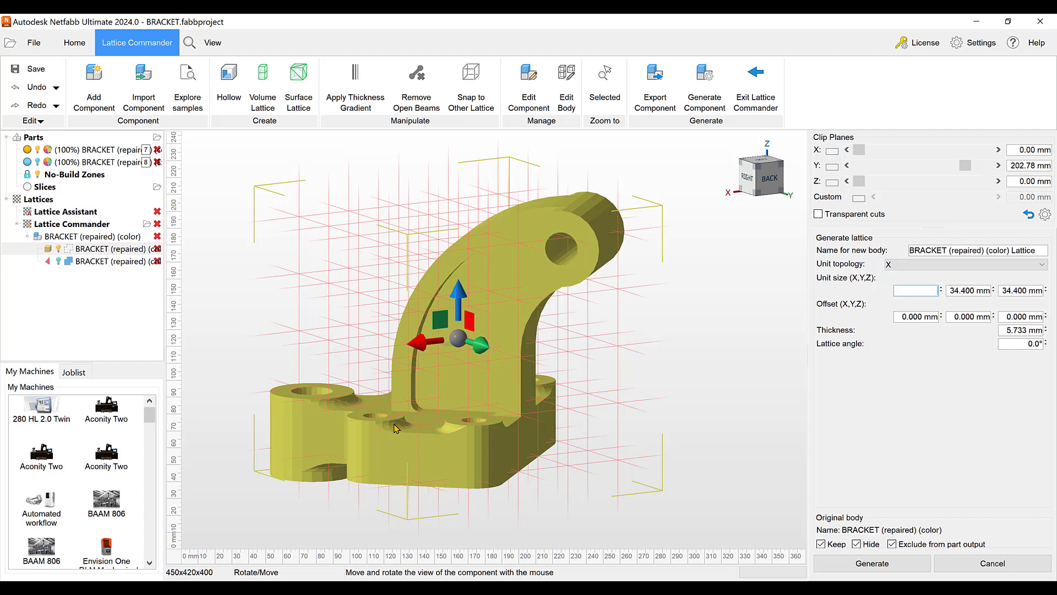
Generate the lattice with a unit size of 10 × 10 × 15 mm and a beam thickness of 1 mm
{"action": "type", "text": "10"}
{"action": "key", "text": "Tab"}
{"action": "type", "text": "10"}
{"action": "key", "text": "Tab"}
{"action": "type", "text": "1"}
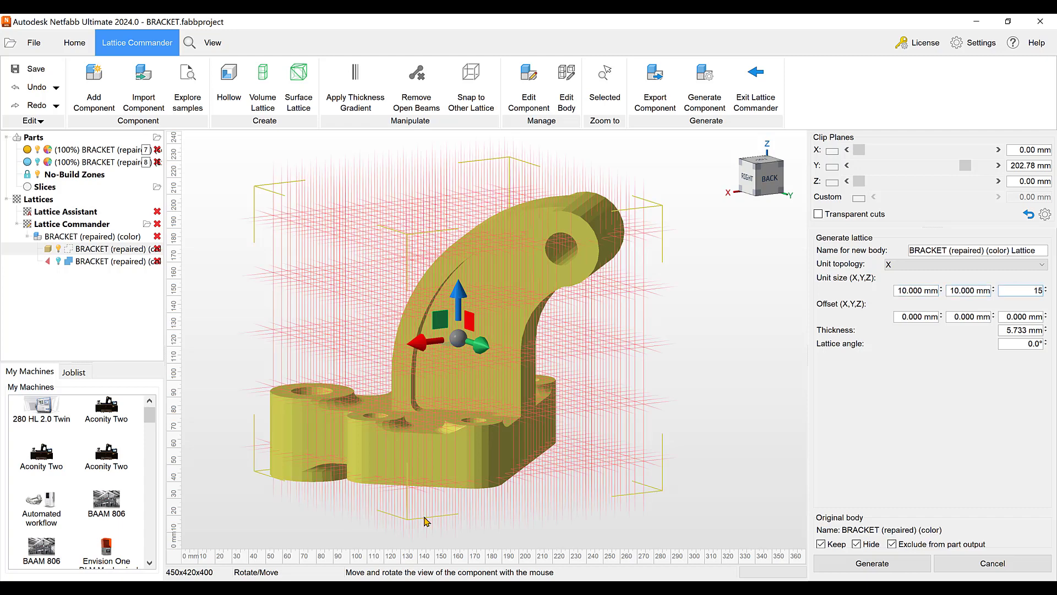
{"action": "type", "text": "5"}
{"action": "left_click", "coordinate": [1042, 331]}
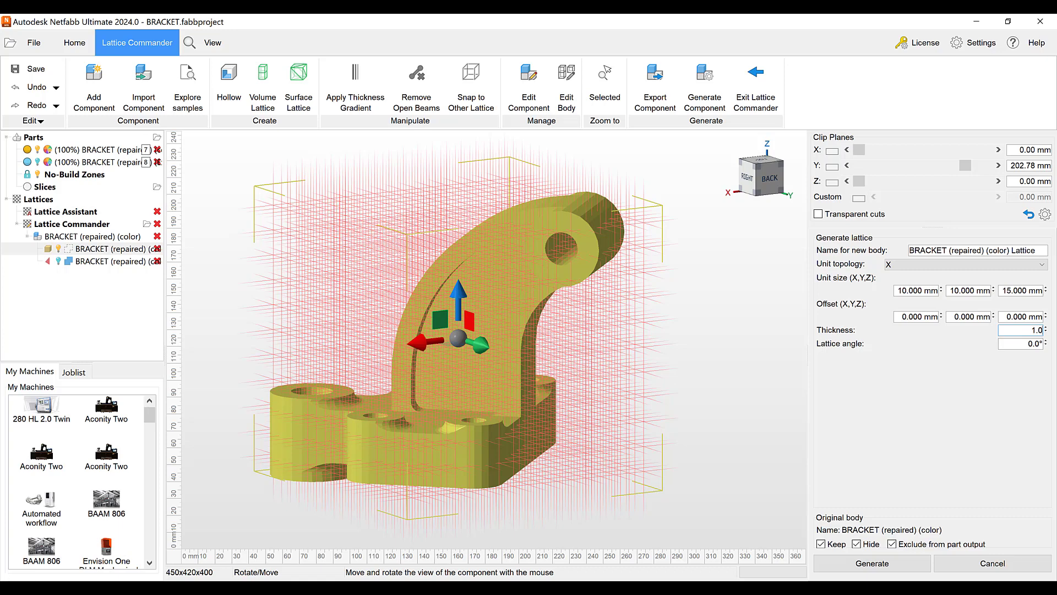
{"action": "left_click", "coordinate": [864, 570]}
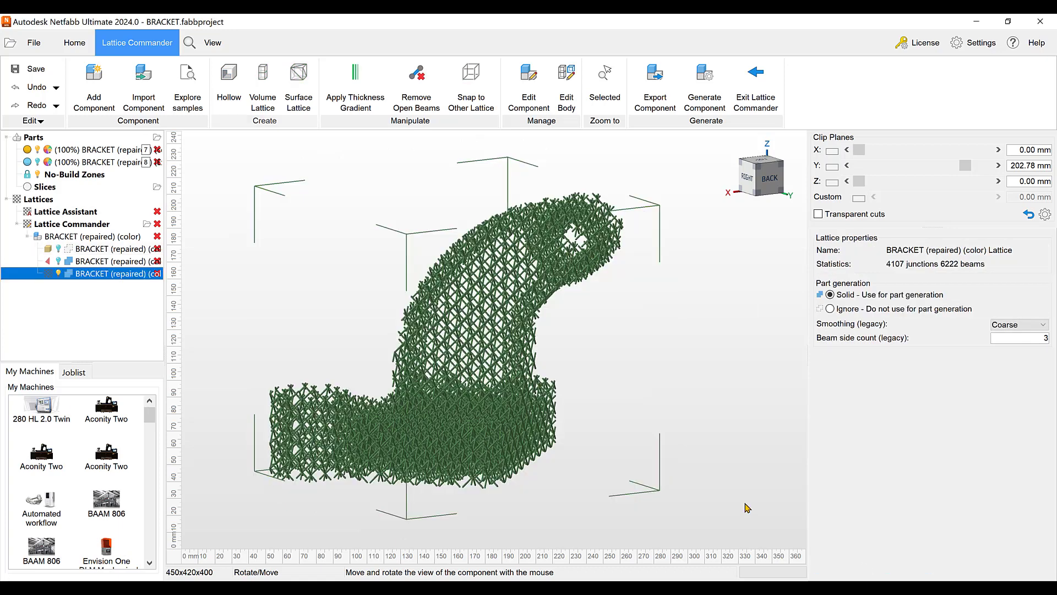
Open the X lattice for editing and delete a rectangular cluster of beams and junctions from the lower middle of the arm
{"action": "scroll", "coordinate": [477, 358], "scroll_direction": "up", "scroll_amount": 2}
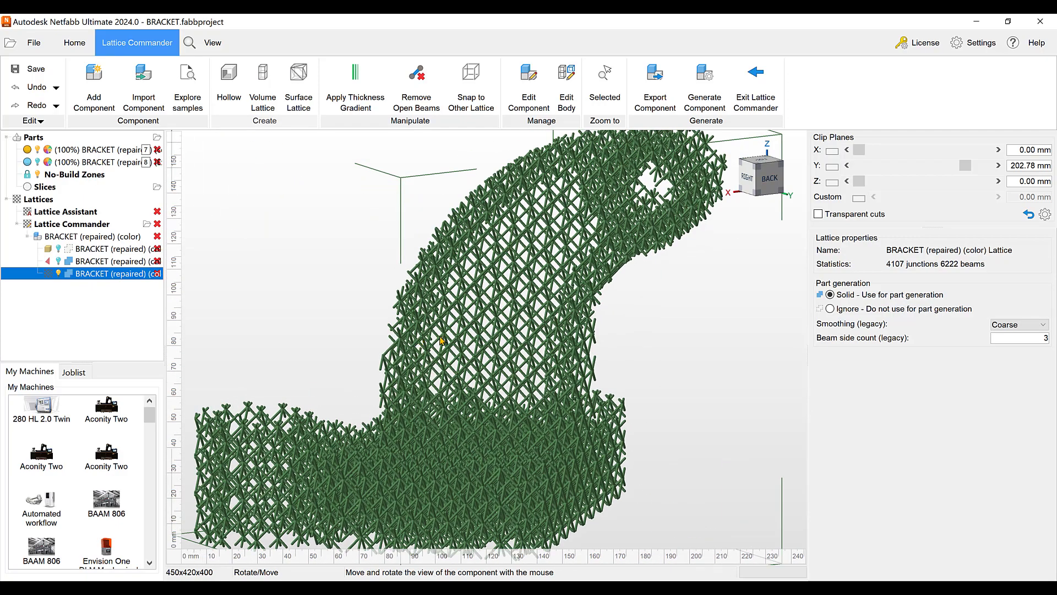
{"action": "scroll", "coordinate": [505, 341], "scroll_direction": "up", "scroll_amount": 2}
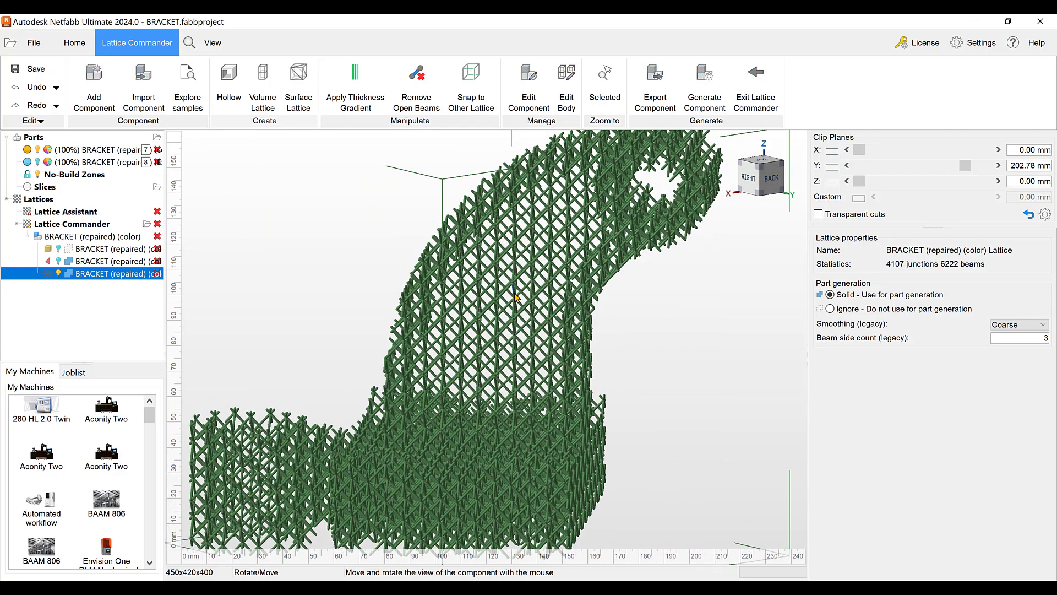
{"action": "double_click", "coordinate": [516, 297]}
{"action": "scroll", "coordinate": [492, 370], "scroll_direction": "down", "scroll_amount": 2}
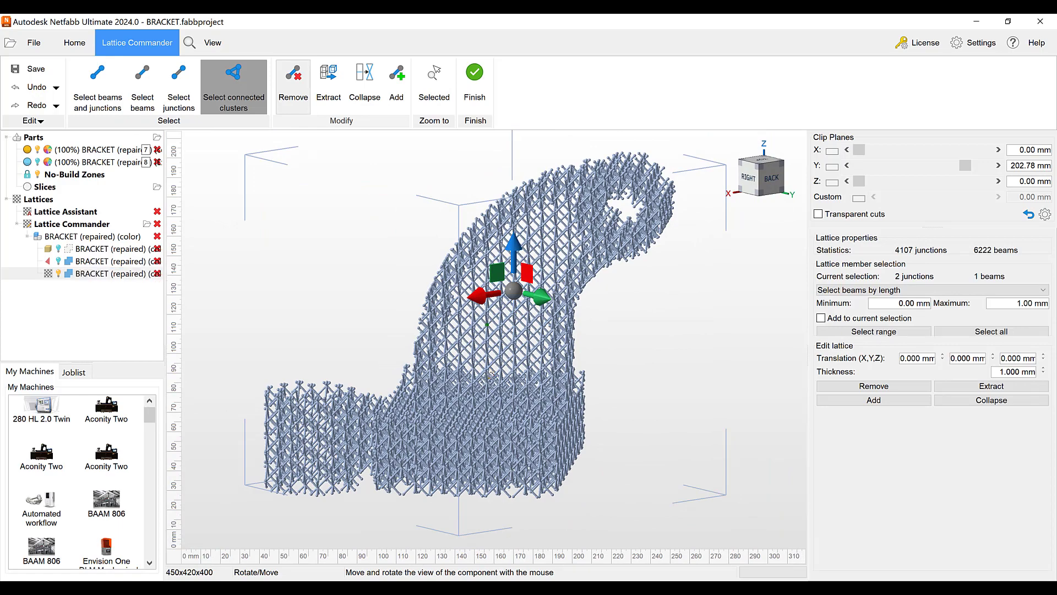
{"action": "right_click_drag", "start_coordinate": [491, 371], "coordinate": [526, 373]}
{"action": "scroll", "coordinate": [526, 373], "scroll_direction": "up", "scroll_amount": 1}
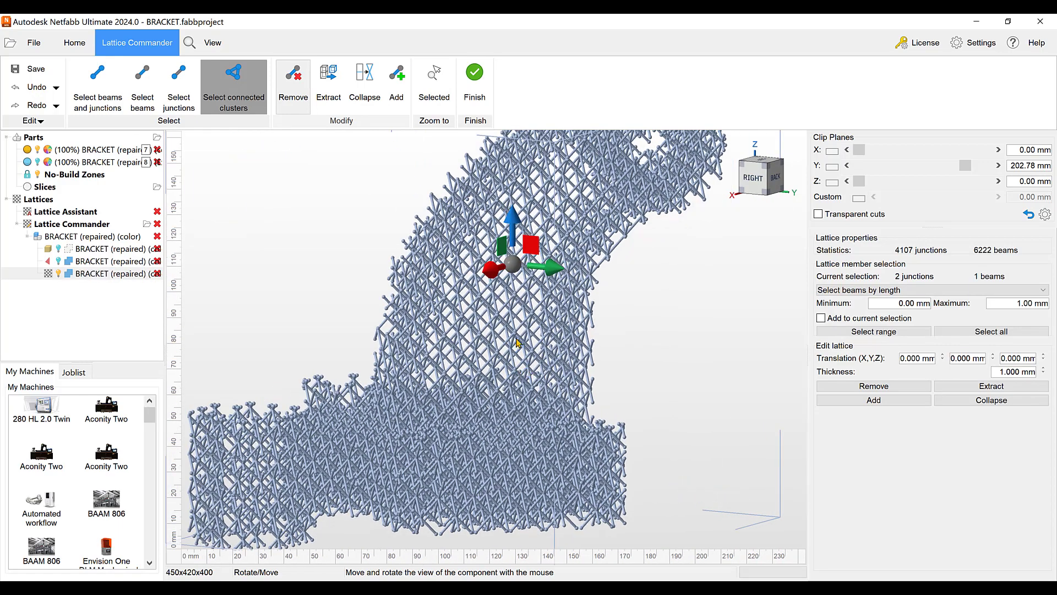
{"action": "left_click_drag", "start_coordinate": [473, 306], "coordinate": [557, 403]}
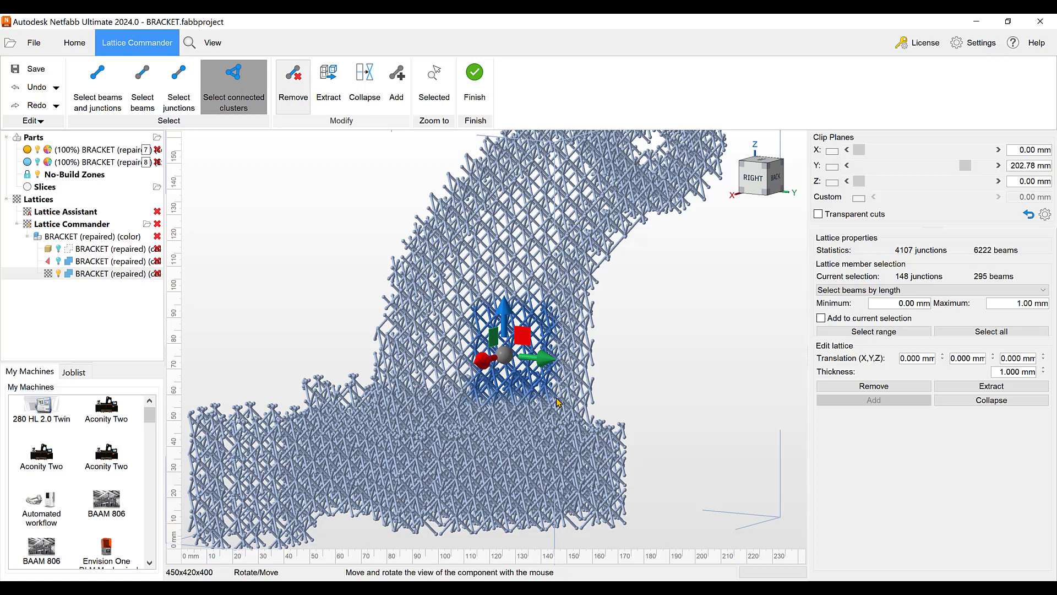
{"action": "key", "text": "Delete"}
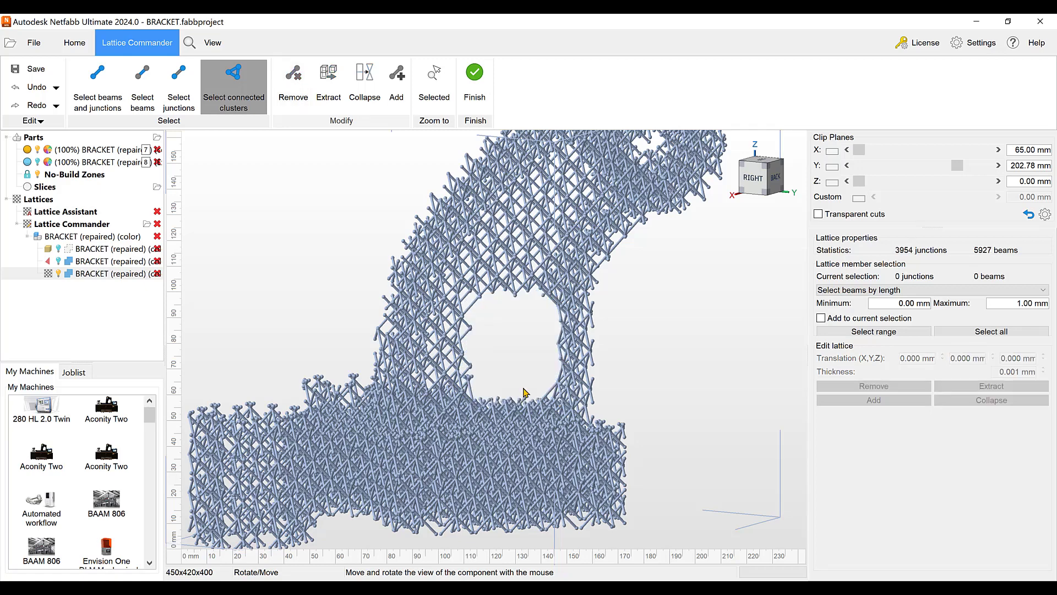
Undo the beam cluster deletion and clear the lattice selection
{"action": "left_click", "coordinate": [35, 87]}
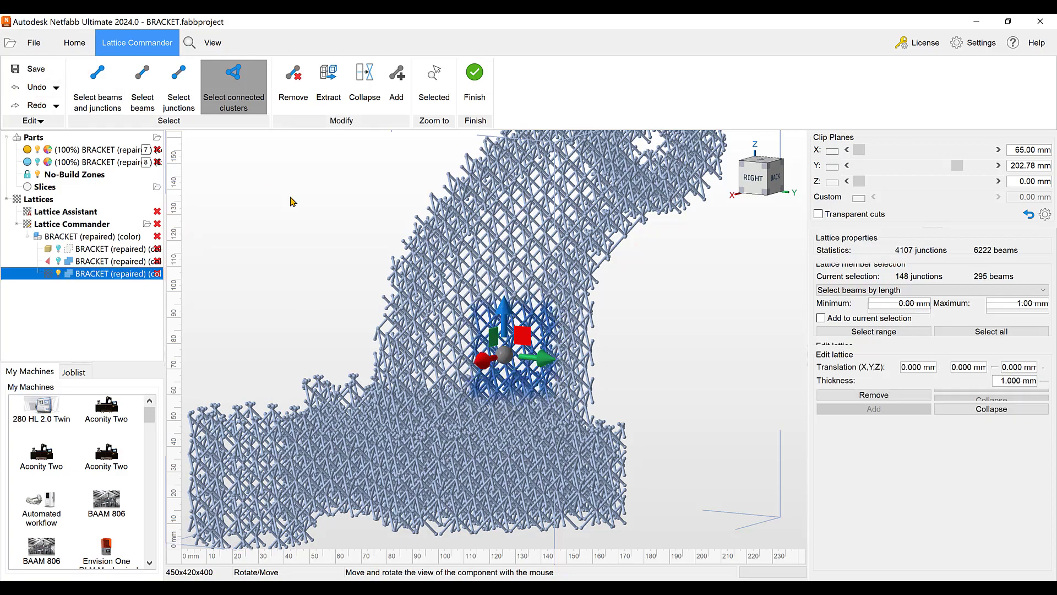
{"action": "scroll", "coordinate": [476, 270], "scroll_direction": "down", "scroll_amount": 3}
{"action": "left_click", "coordinate": [617, 310]}
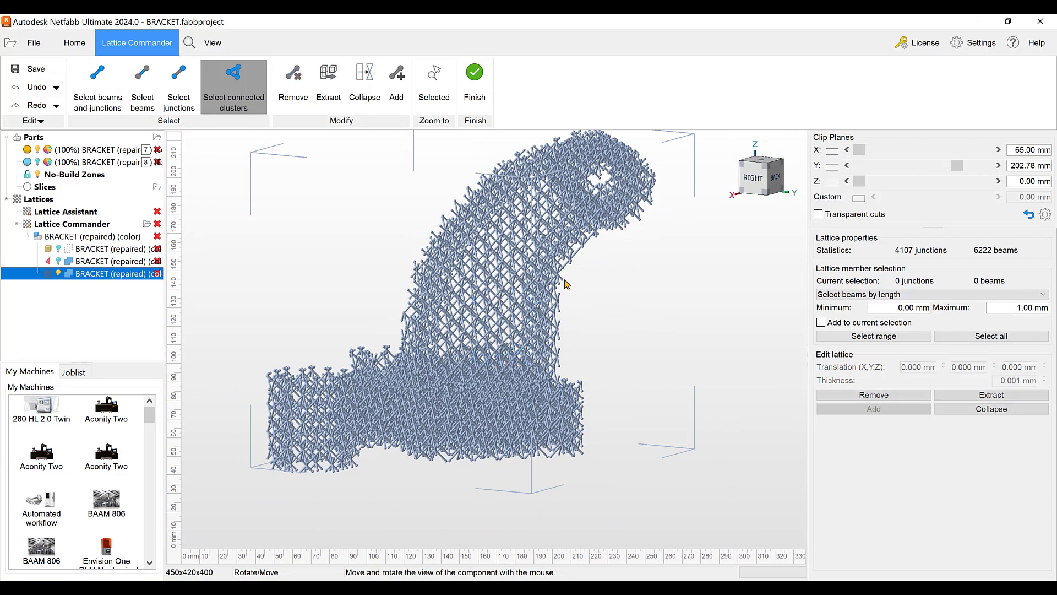
Try moving one lattice junction in the arm about 32.3 mm along X, undo the move, and finish editing the lattice
{"action": "scroll", "coordinate": [523, 258], "scroll_direction": "up", "scroll_amount": 6}
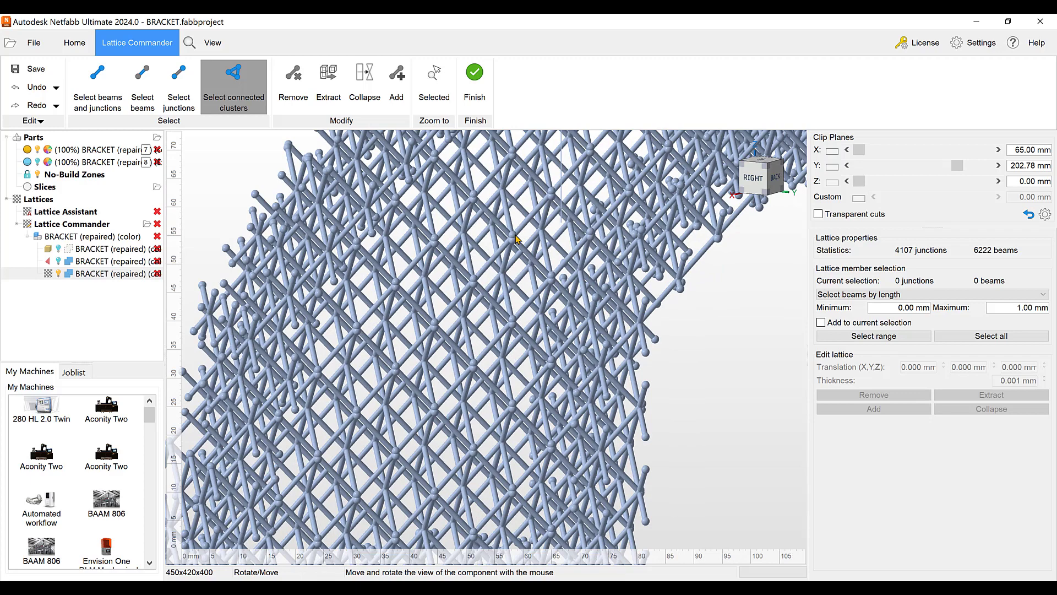
{"action": "left_click", "coordinate": [513, 239]}
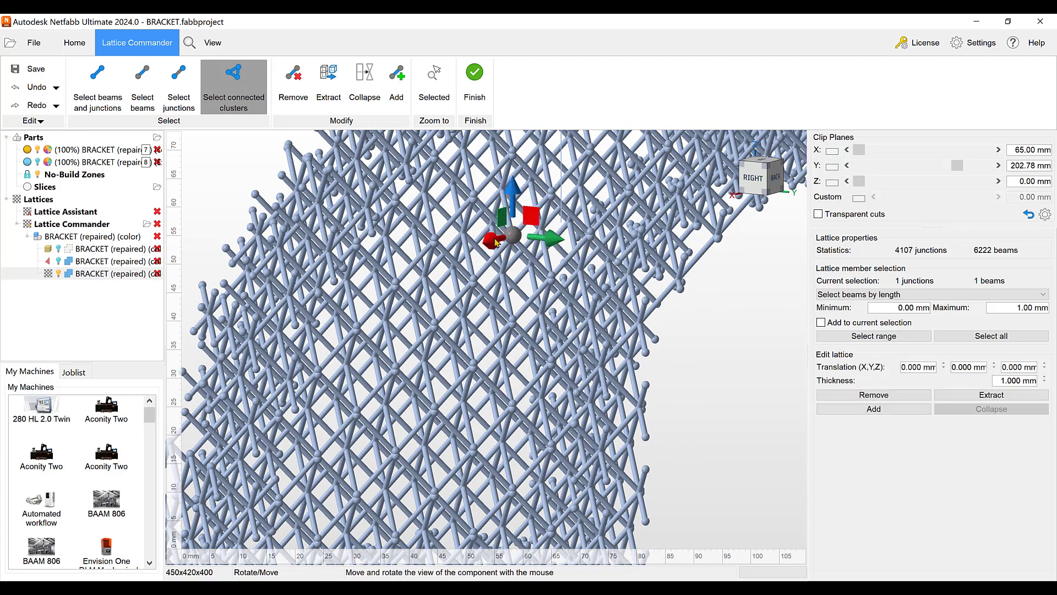
{"action": "left_click_drag", "start_coordinate": [465, 244], "coordinate": [400, 250]}
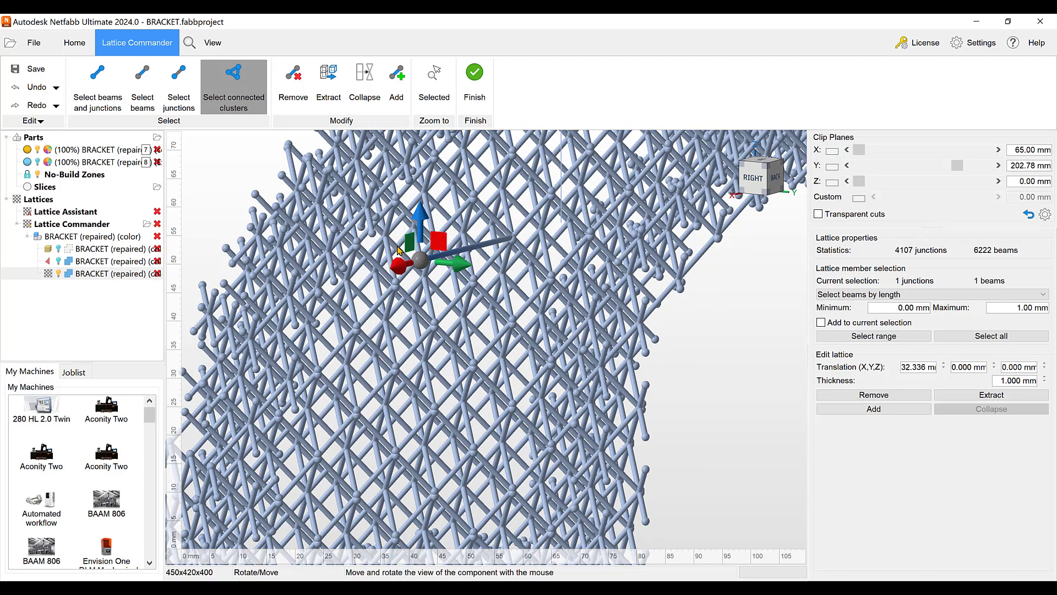
{"action": "left_click", "coordinate": [36, 87]}
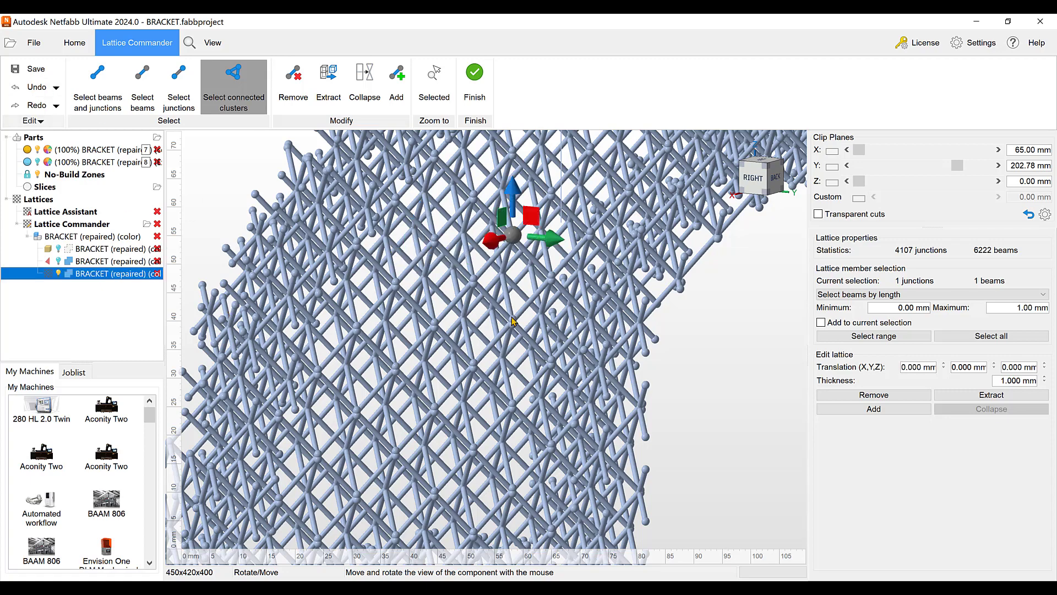
{"action": "scroll", "coordinate": [512, 321], "scroll_direction": "down", "scroll_amount": 6}
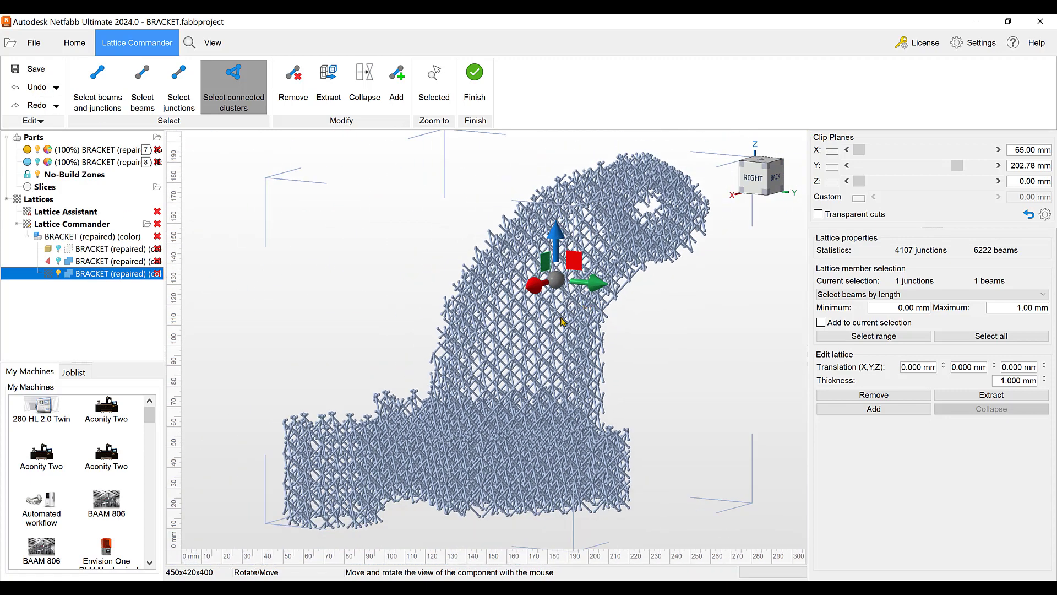
{"action": "left_click", "coordinate": [475, 88]}
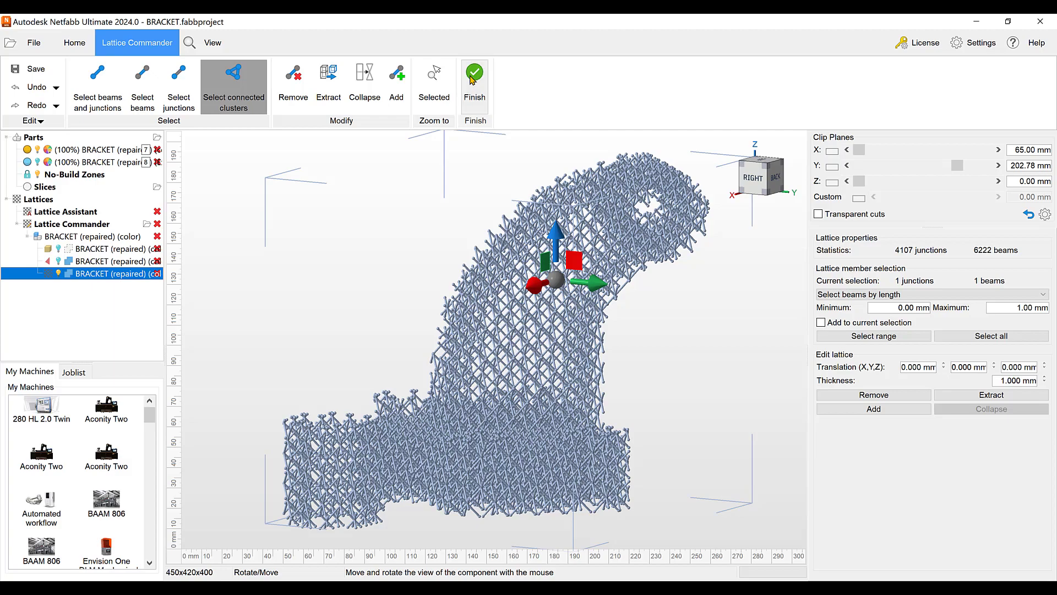
Show the original bracket body and toggle the lattice's visibility to compare the beams with the body's outline
{"action": "right_click_drag", "start_coordinate": [549, 352], "coordinate": [513, 352]}
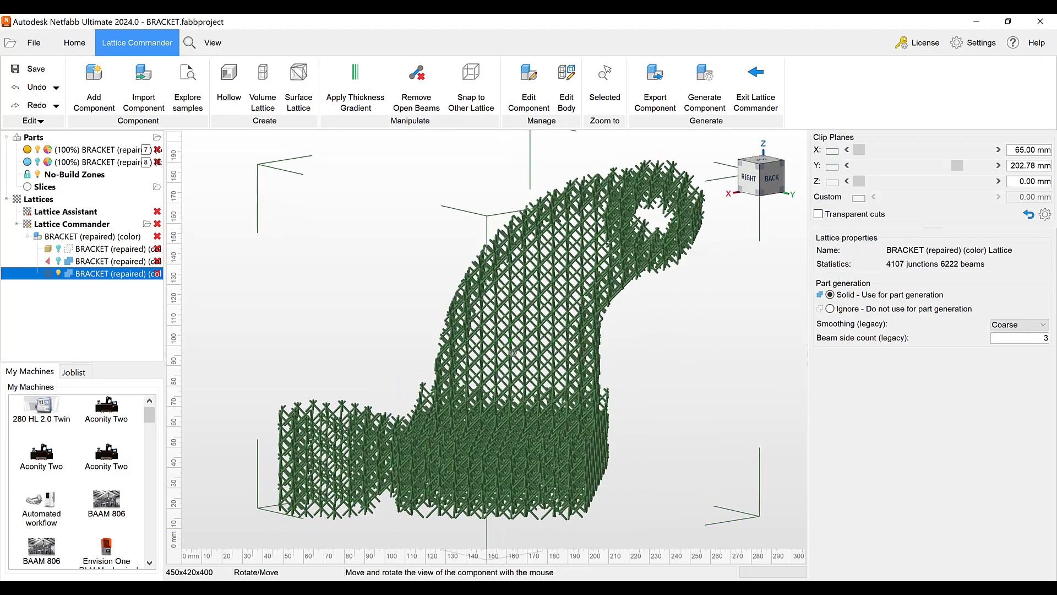
{"action": "scroll", "coordinate": [518, 333], "scroll_direction": "up", "scroll_amount": 3}
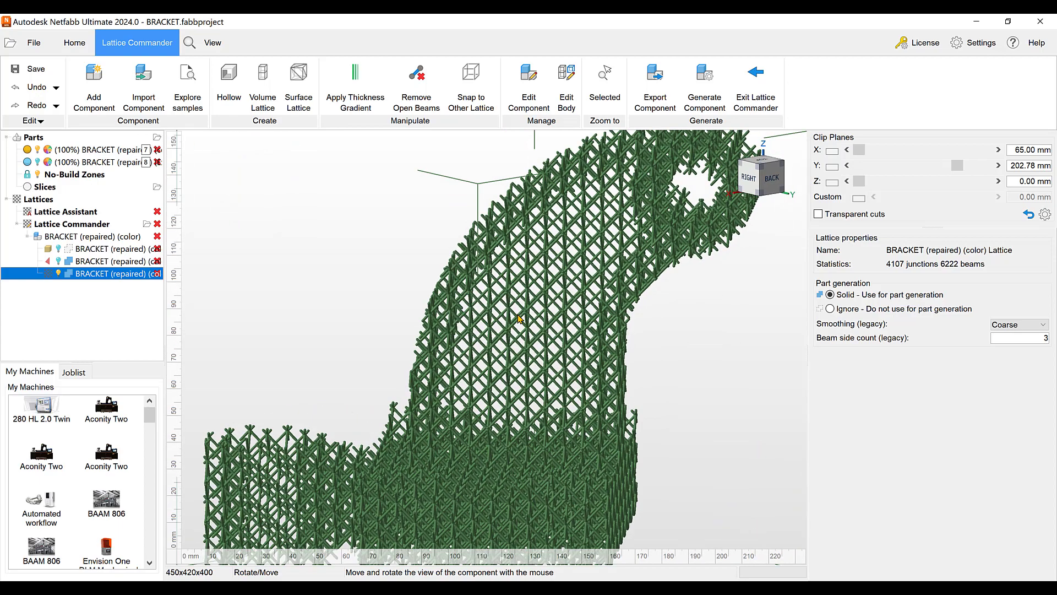
{"action": "scroll", "coordinate": [520, 319], "scroll_direction": "down", "scroll_amount": 3}
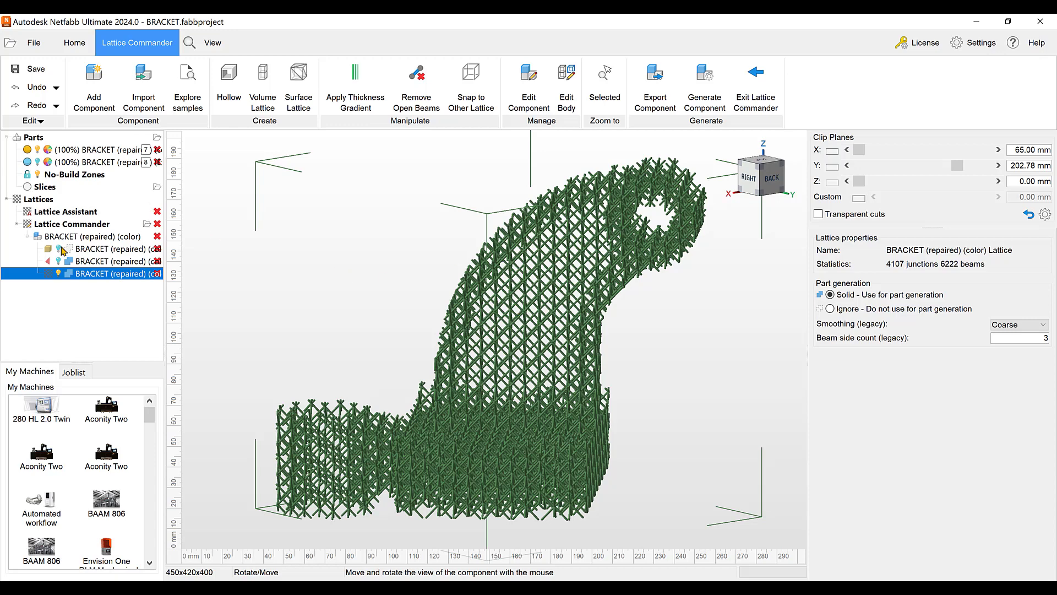
{"action": "left_click", "coordinate": [59, 250]}
{"action": "left_click", "coordinate": [58, 274]}
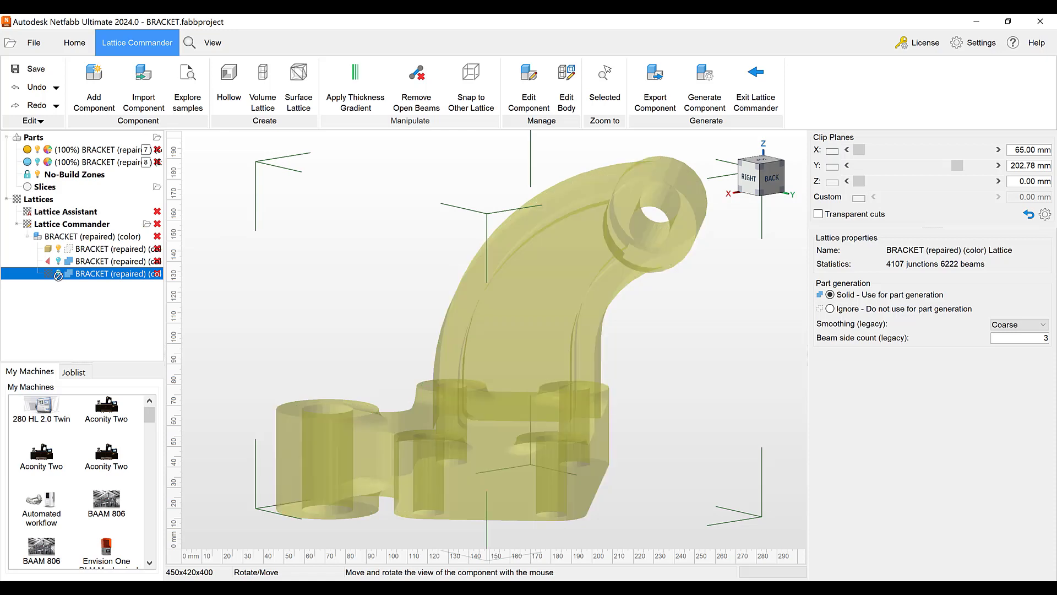
{"action": "left_click", "coordinate": [59, 273]}
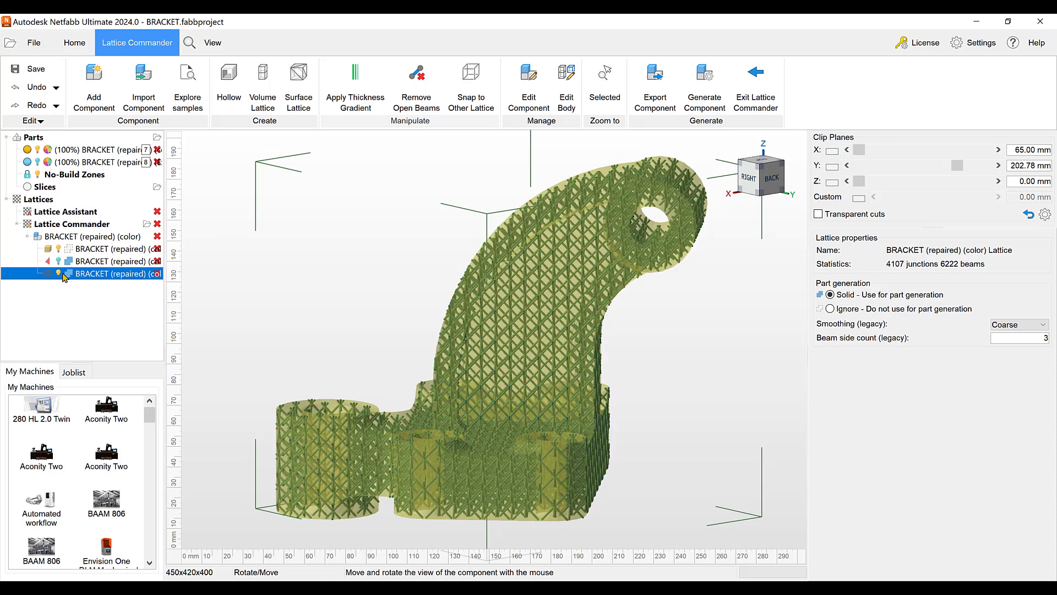
Hide the lattice and the original bracket body, and select and show the skin
{"action": "left_click", "coordinate": [59, 274]}
{"action": "left_click", "coordinate": [91, 252]}
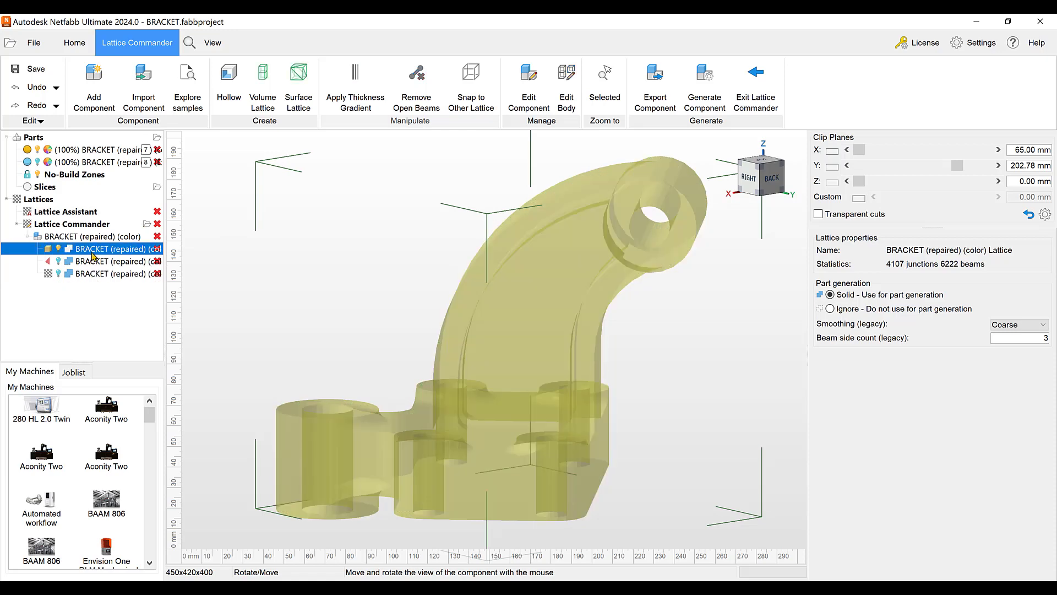
{"action": "left_click", "coordinate": [91, 264]}
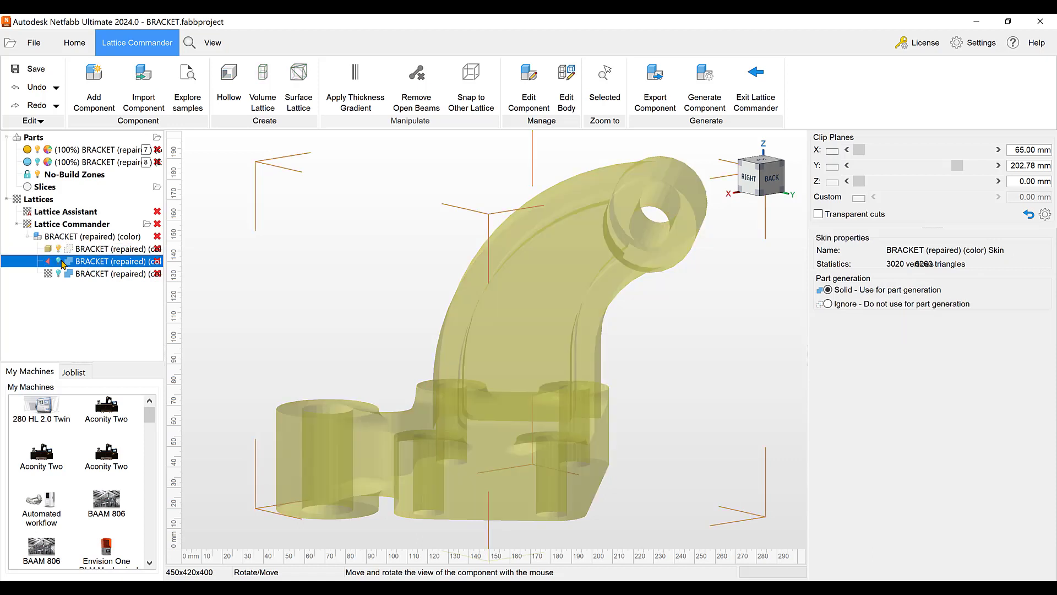
{"action": "left_click", "coordinate": [59, 261]}
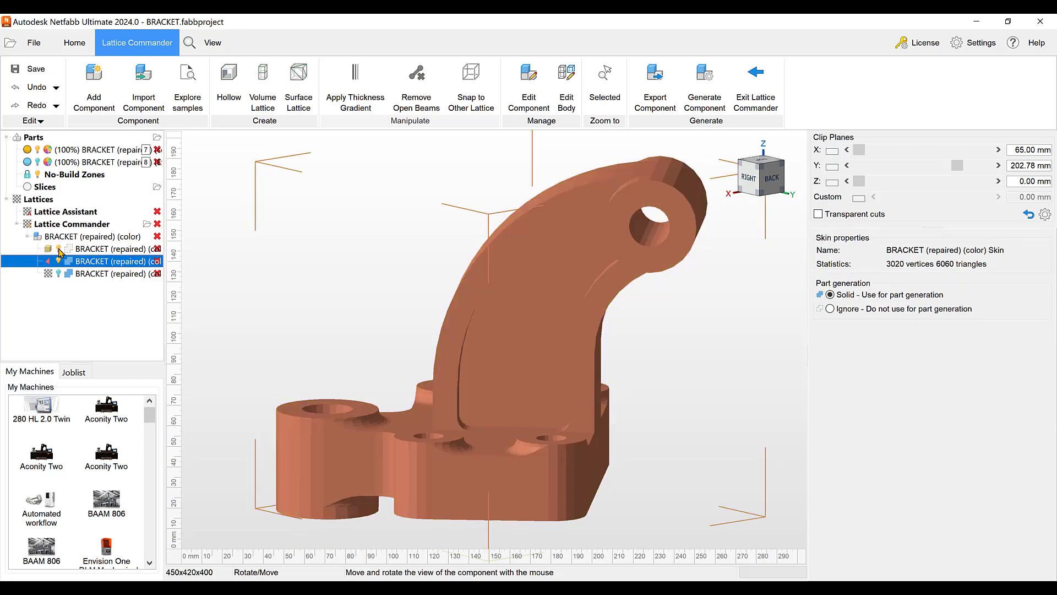
Open the skin for editing and delete the arm's recessed side surfaces and both ring-shaped end faces of the upper boss
{"action": "double_click", "coordinate": [528, 322]}
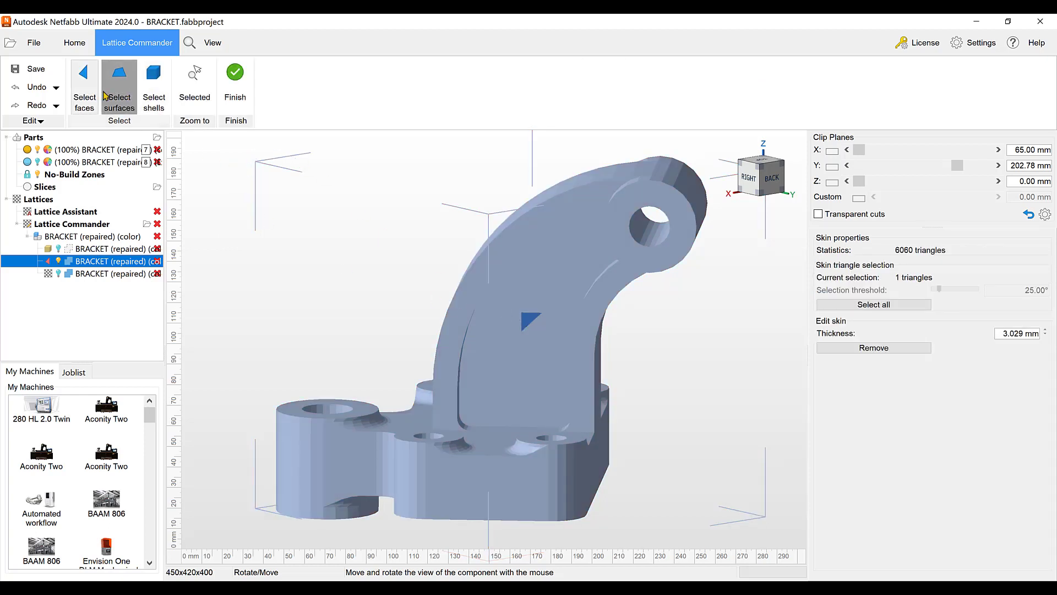
{"action": "right_click_drag", "start_coordinate": [511, 341], "coordinate": [364, 357]}
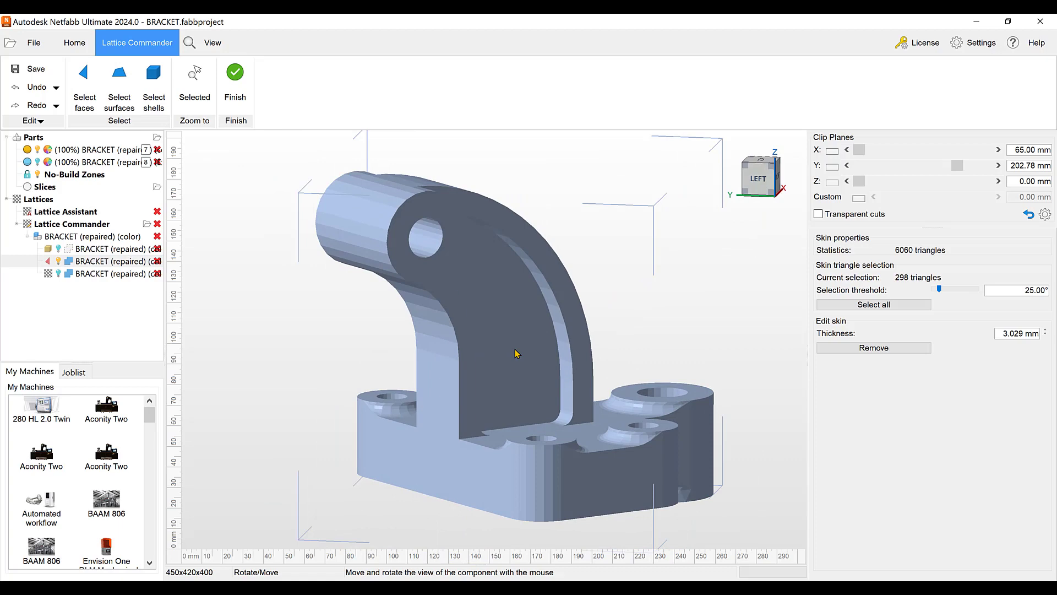
{"action": "left_click", "coordinate": [516, 353]}
{"action": "left_click", "coordinate": [447, 262]}
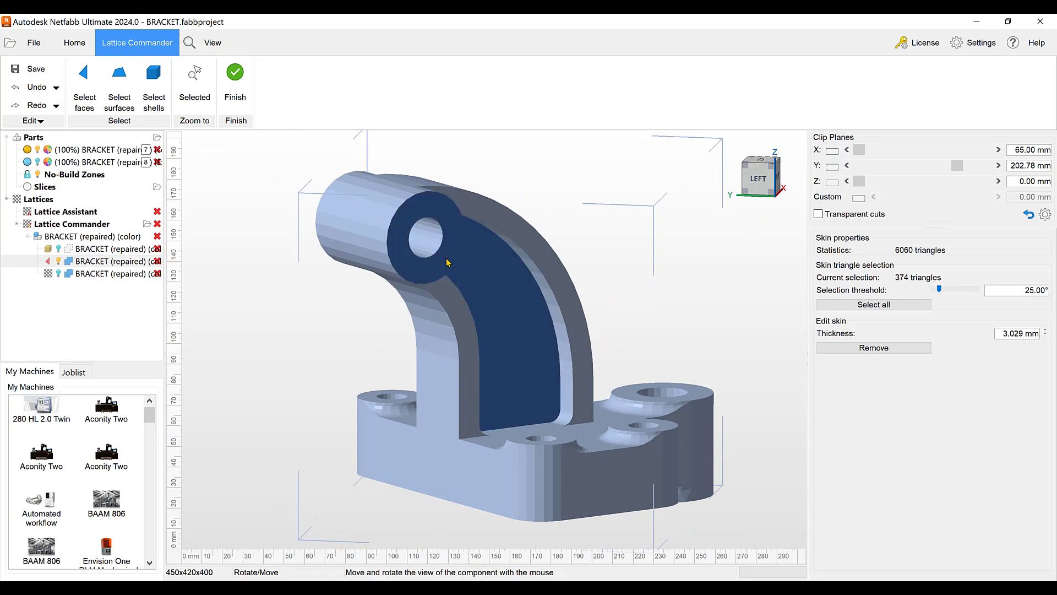
{"action": "right_click_drag", "start_coordinate": [431, 328], "coordinate": [681, 311]}
{"action": "left_click", "coordinate": [673, 249]}
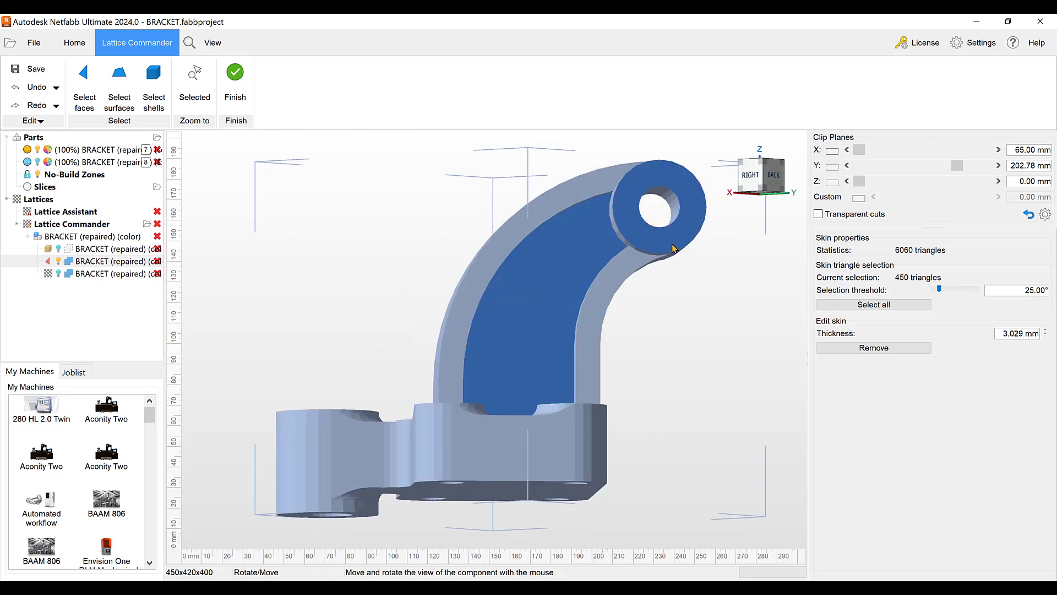
{"action": "key", "text": "Delete"}
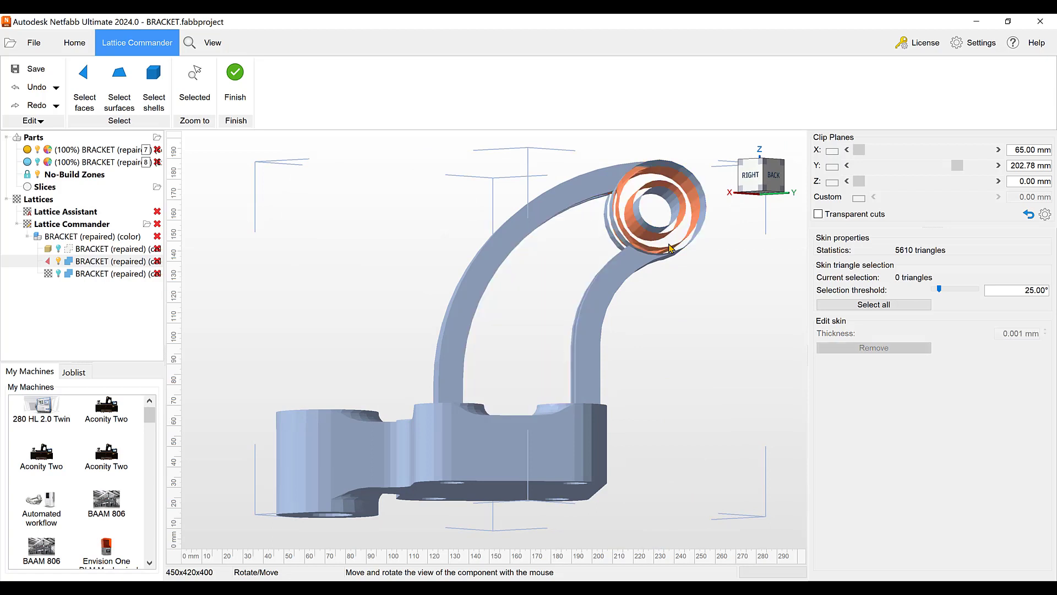
Restore the deleted skin surfaces, leave skin editing, hide the skin, and show the lattice
{"action": "scroll", "coordinate": [509, 273], "scroll_direction": "down", "scroll_amount": 3}
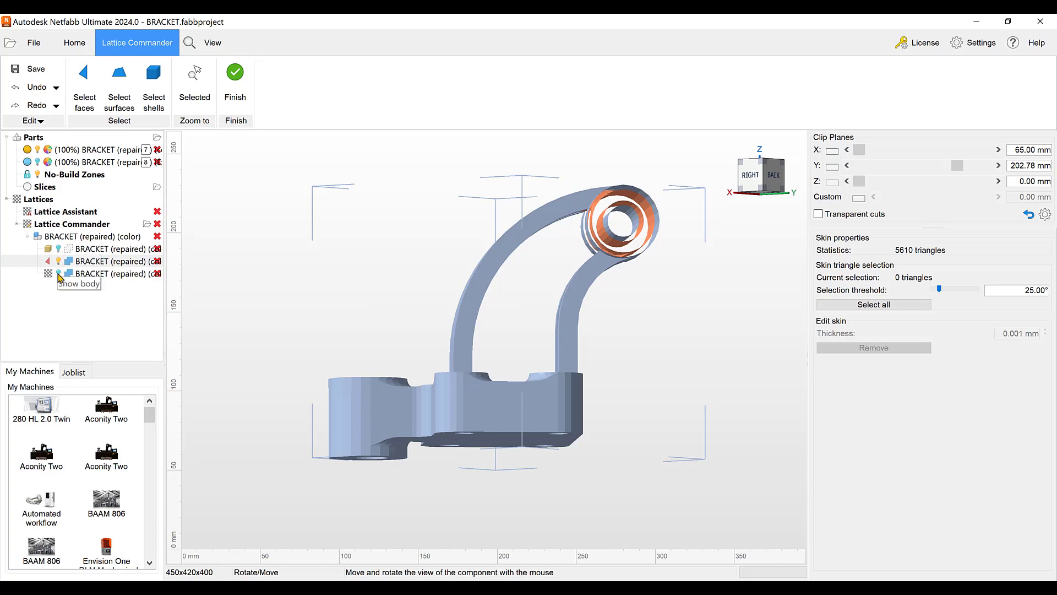
{"action": "left_click", "coordinate": [60, 261]}
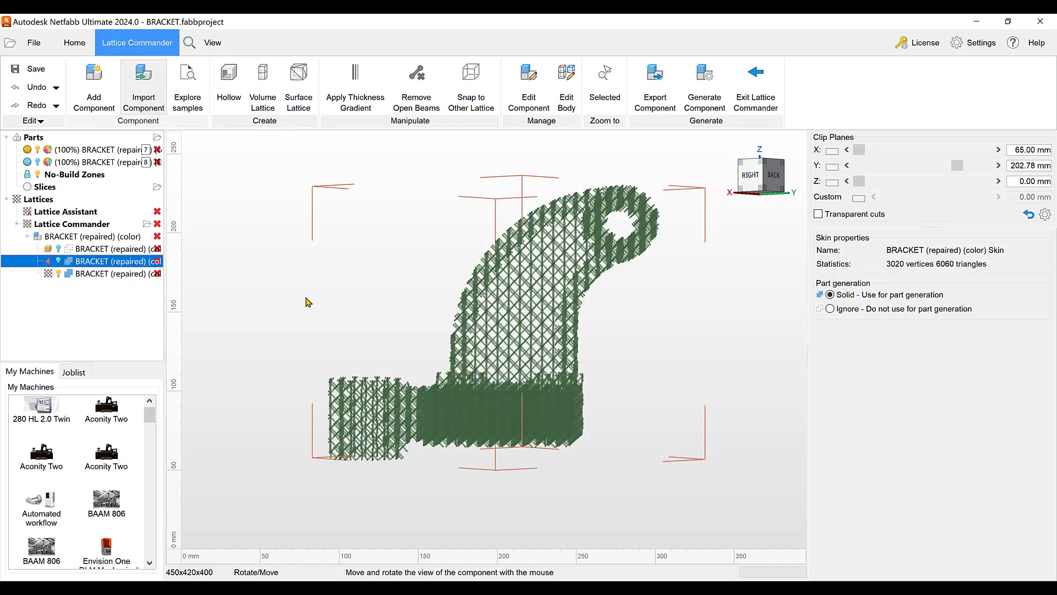
{"action": "mouse_move", "coordinate": [579, 322]}
{"action": "right_mouse_down"}
{"action": "mouse_move", "coordinate": [575, 349]}
{"action": "mouse_move", "coordinate": [564, 331]}
{"action": "right_mouse_up"}
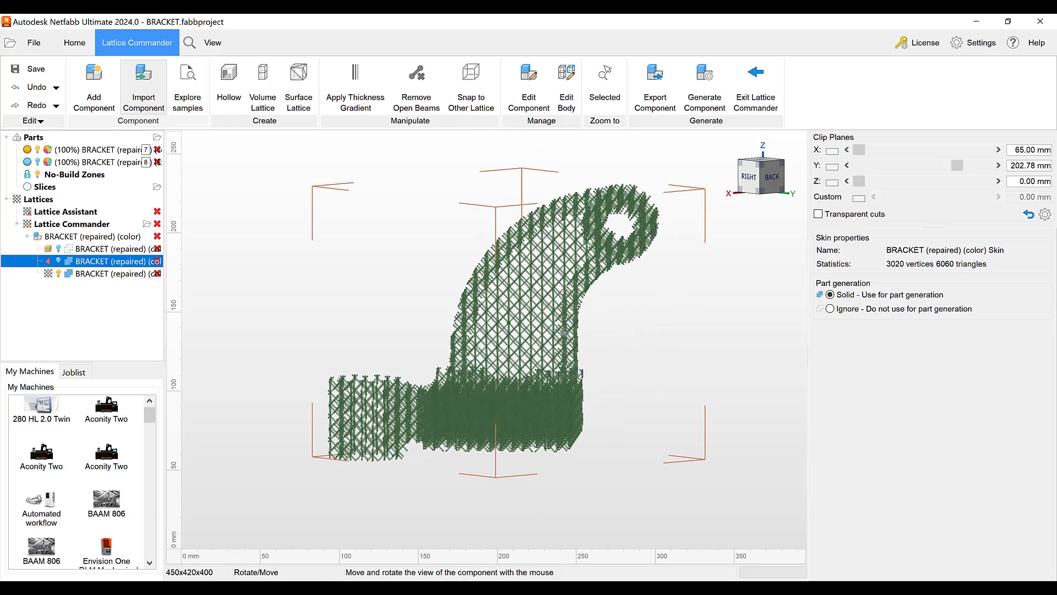
Remove the lattice's open beams with recursive trimming, keeping the original lattice hidden and excluded from part output
{"action": "left_click", "coordinate": [524, 320]}
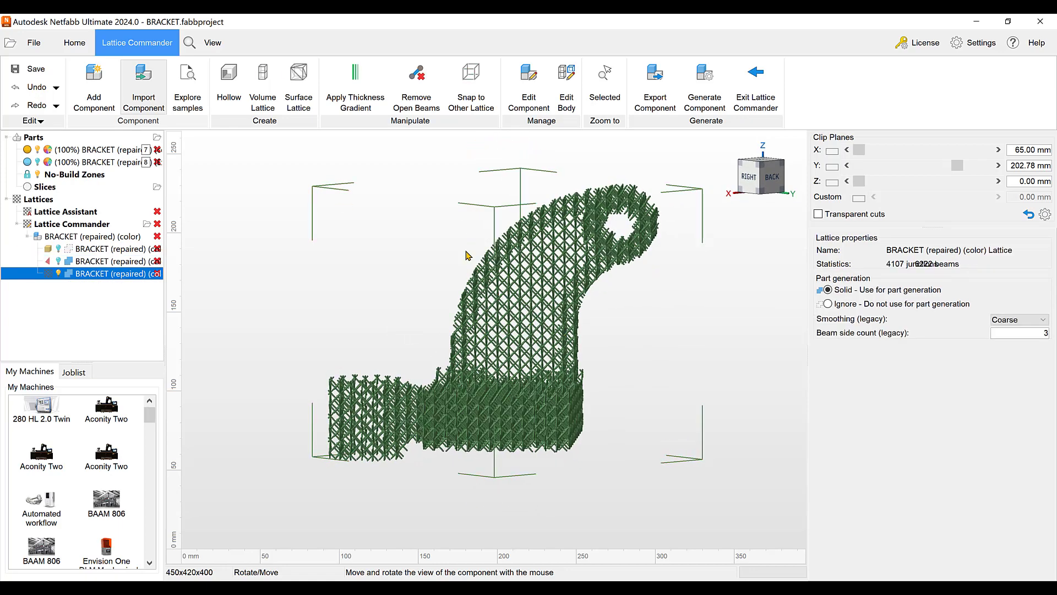
{"action": "left_click", "coordinate": [401, 103]}
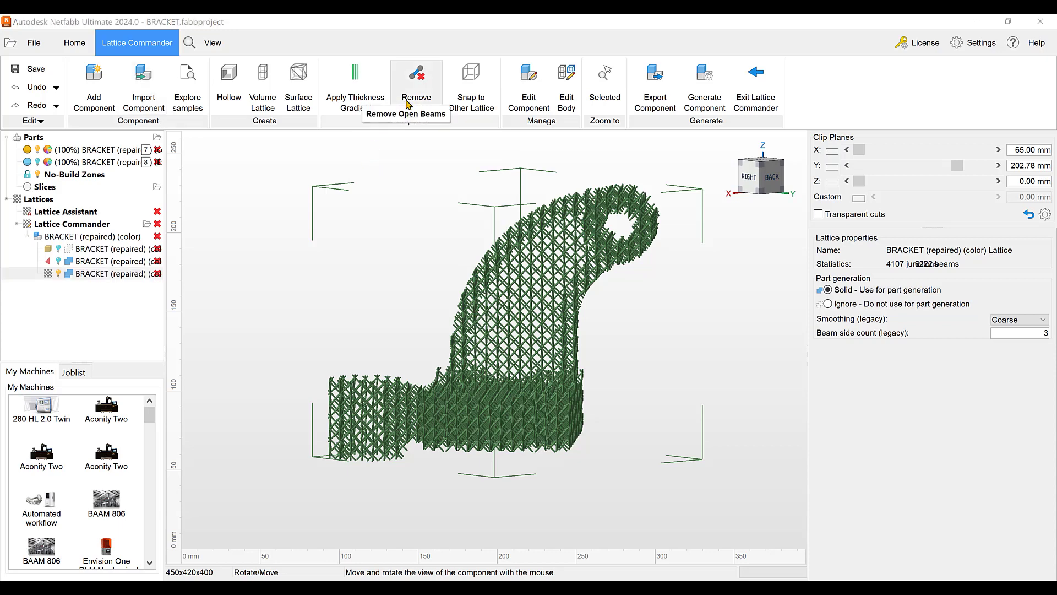
{"action": "left_click", "coordinate": [413, 104]}
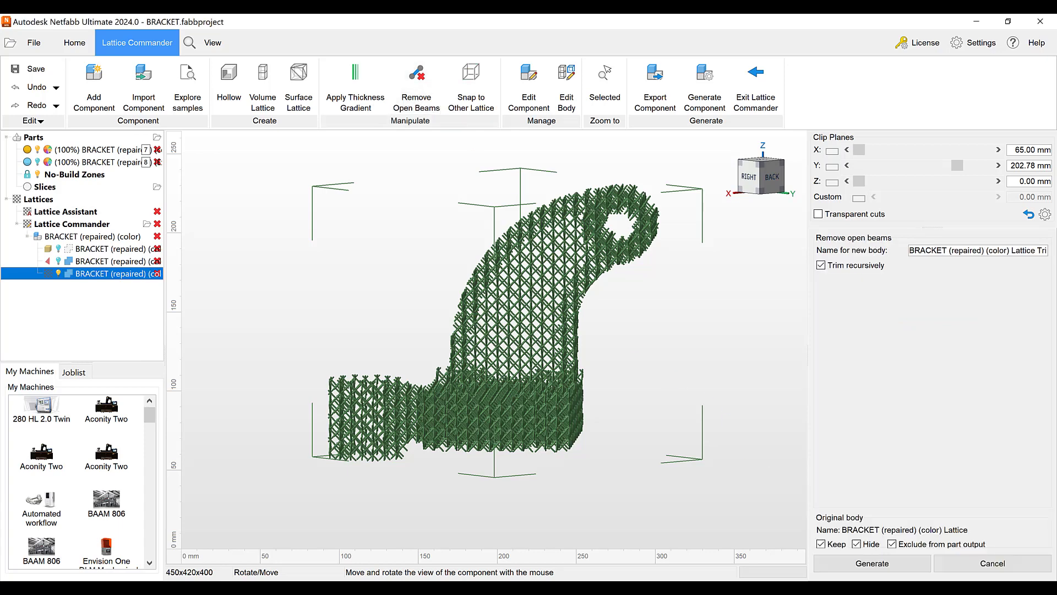
{"action": "left_click", "coordinate": [872, 563]}
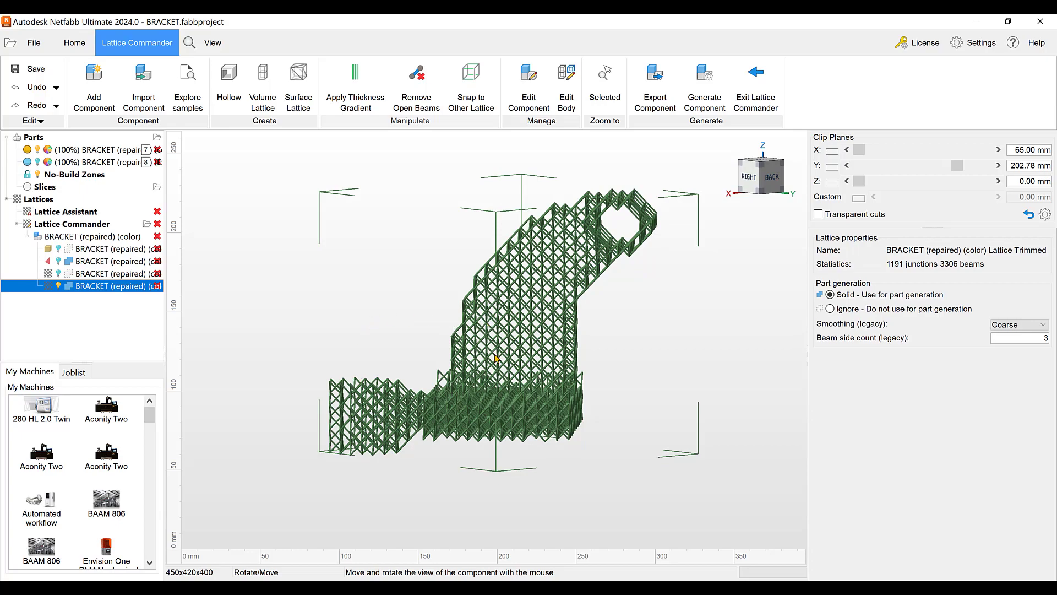
Show the untrimmed lattice together with the trimmed one to compare them
{"action": "mouse_move", "coordinate": [495, 357]}
{"action": "left_mouse_down"}
{"action": "mouse_move", "coordinate": [526, 368]}
{"action": "mouse_move", "coordinate": [497, 404]}
{"action": "mouse_move", "coordinate": [489, 361]}
{"action": "mouse_move", "coordinate": [463, 318]}
{"action": "mouse_move", "coordinate": [503, 337]}
{"action": "left_mouse_up"}
{"action": "scroll", "coordinate": [497, 375], "scroll_direction": "up", "scroll_amount": 2}
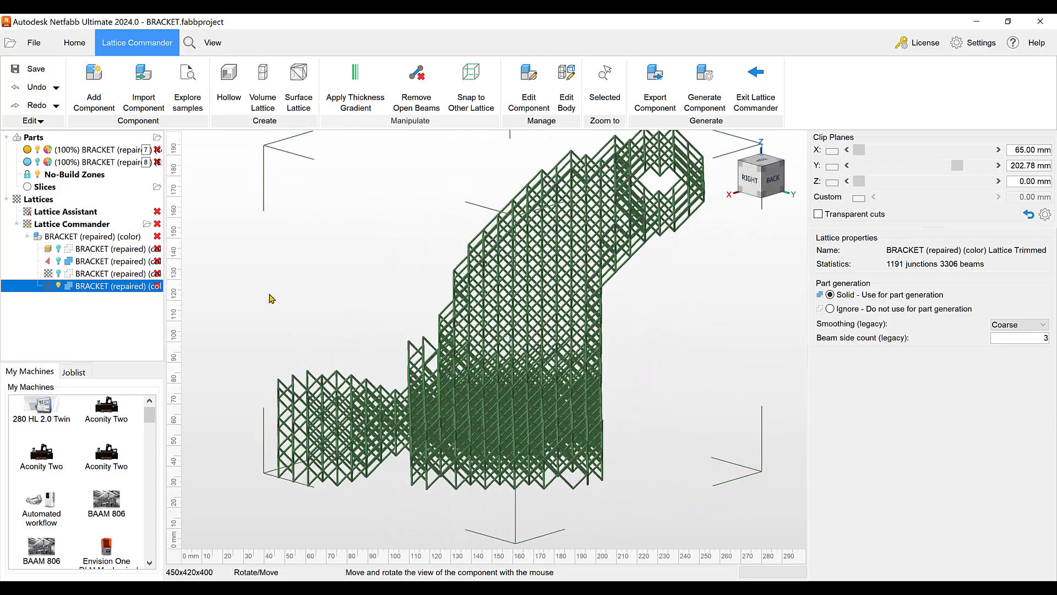
{"action": "left_click", "coordinate": [58, 273]}
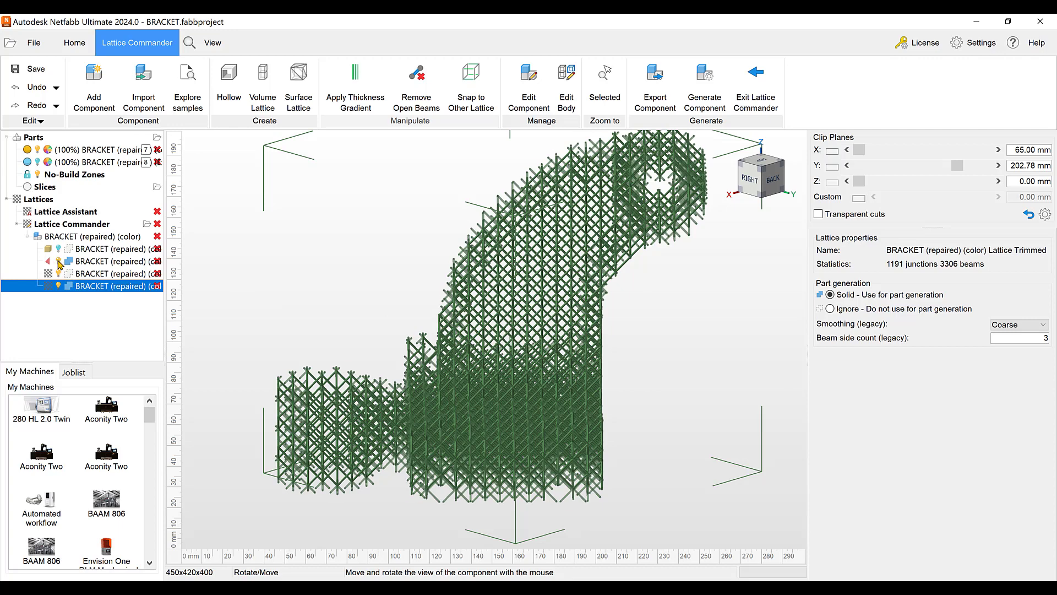
Show the skin and solid mesh bodies, and set the mesh body's part-generation role to Trim in the component properties
{"action": "left_click", "coordinate": [58, 261]}
{"action": "left_click", "coordinate": [58, 248]}
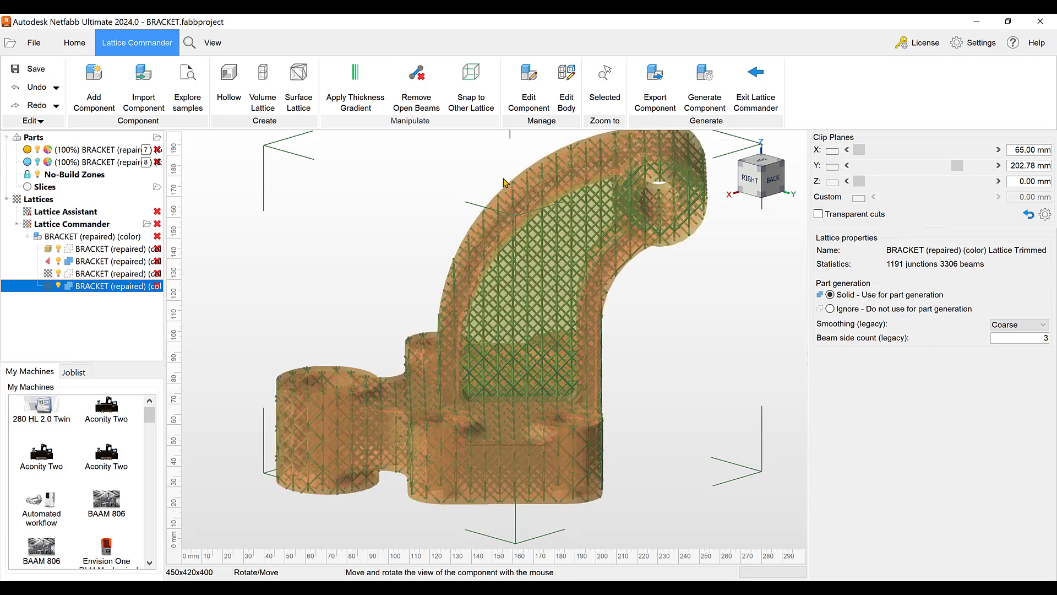
{"action": "left_click", "coordinate": [528, 99]}
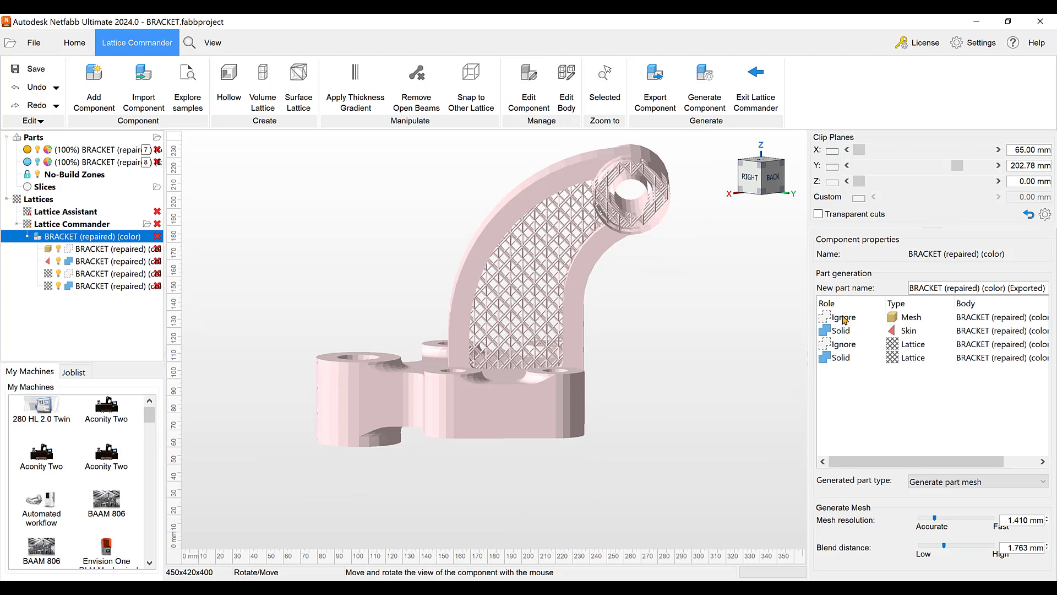
{"action": "left_click", "coordinate": [844, 319]}
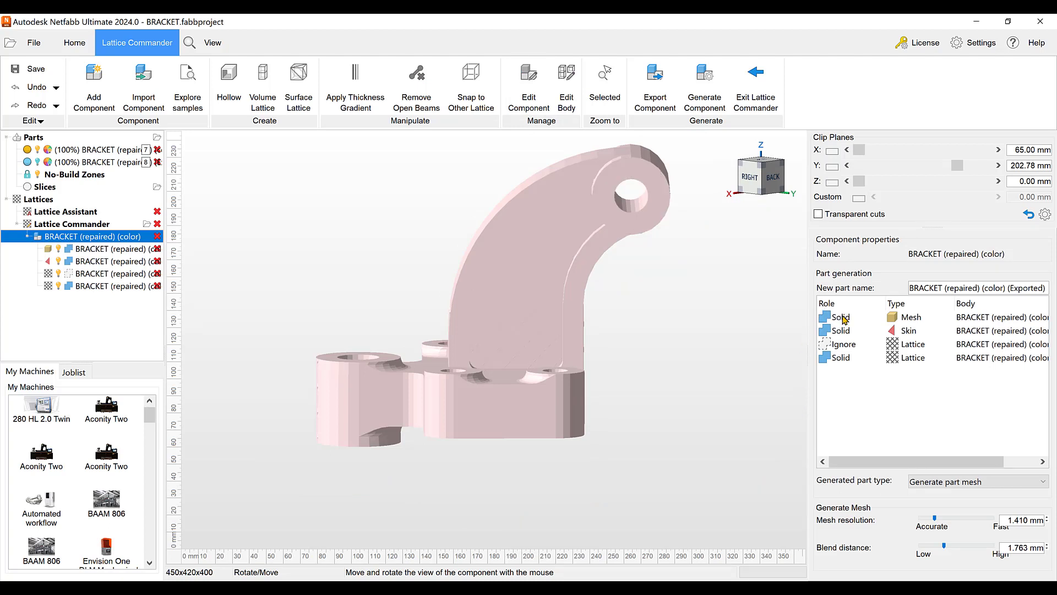
{"action": "left_click", "coordinate": [844, 318]}
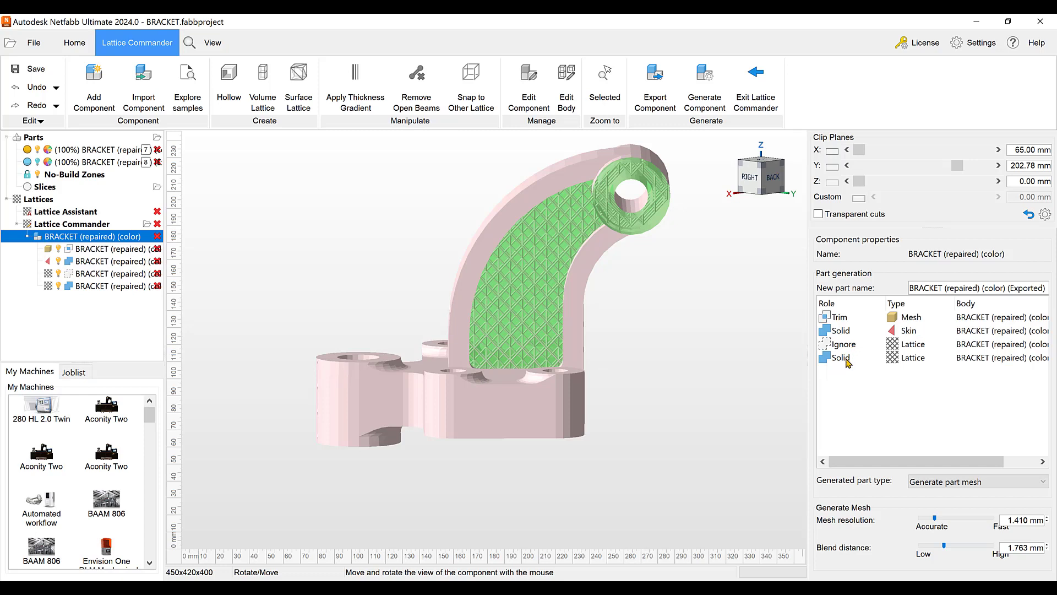
Generate the component as a part using the Generate part mesh (legacy) type
{"action": "left_click", "coordinate": [1043, 483]}
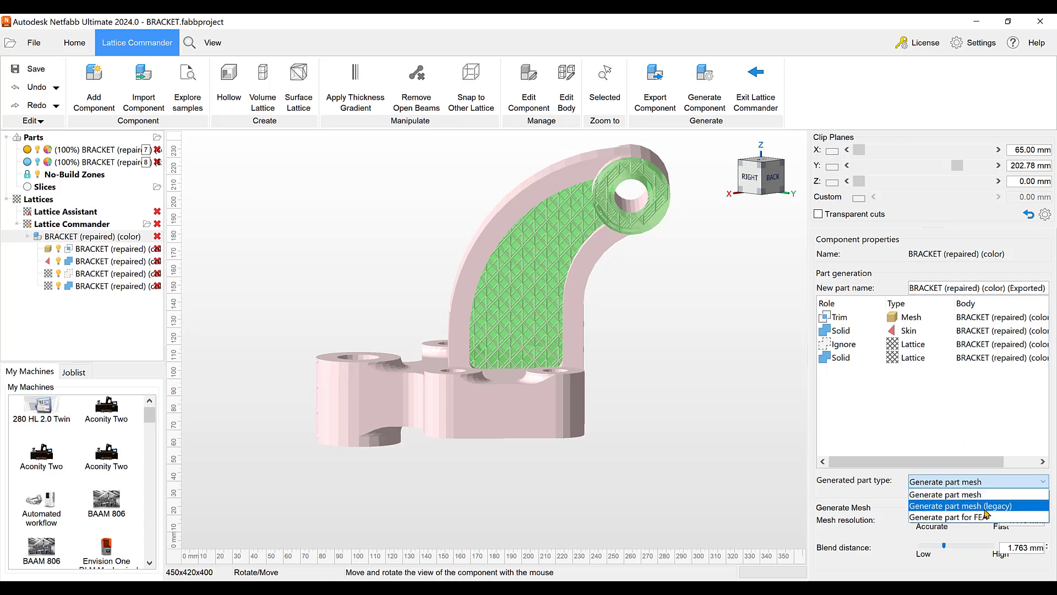
{"action": "left_click", "coordinate": [986, 512]}
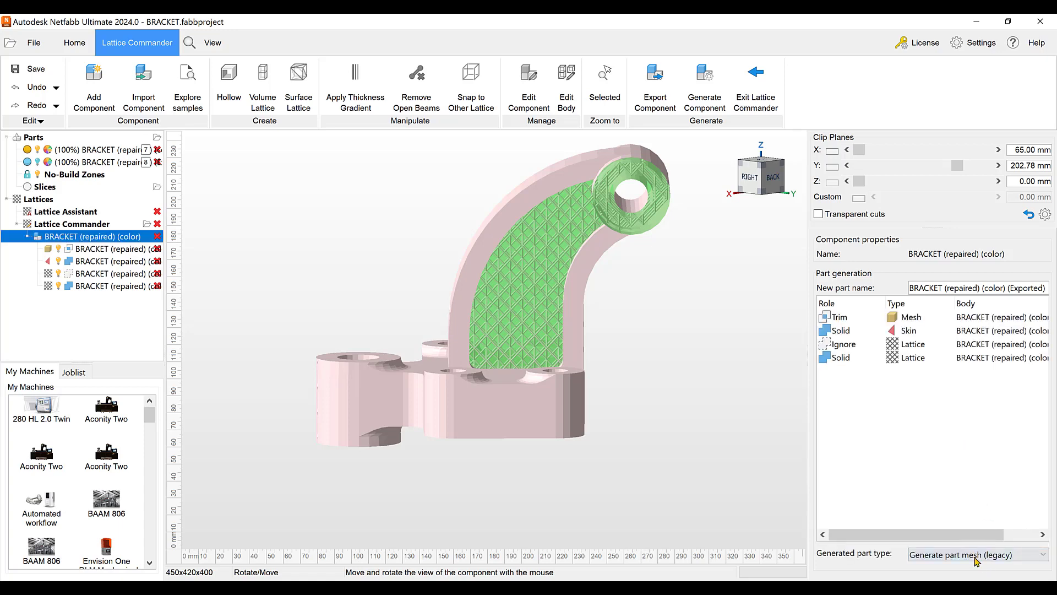
{"action": "left_click", "coordinate": [714, 78]}
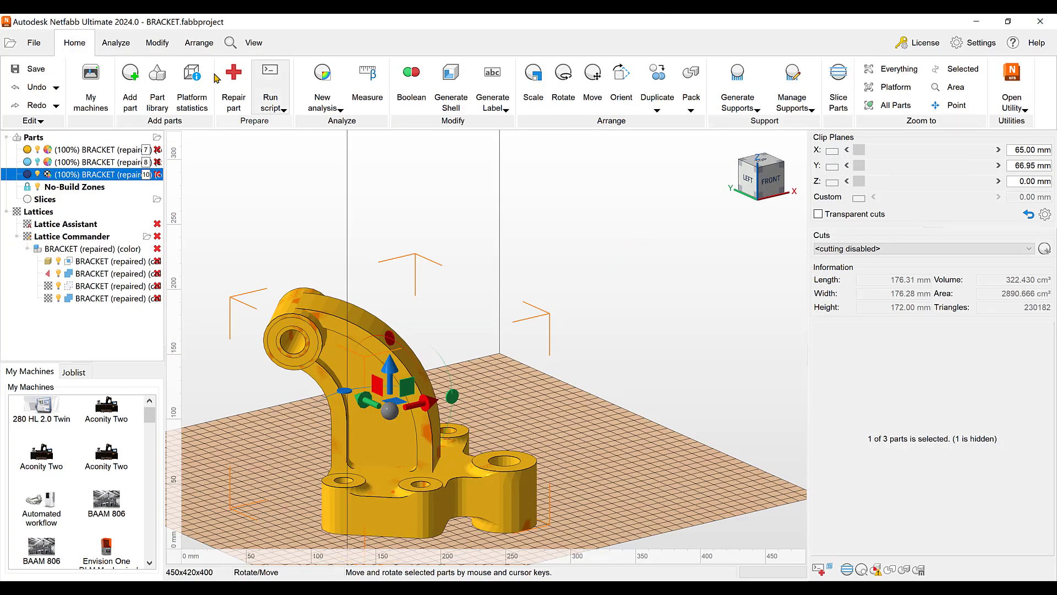
Hide the component's two lattices, skin and mesh plus the original solid bracket part, and select the generated part
{"action": "double_click", "coordinate": [58, 299]}
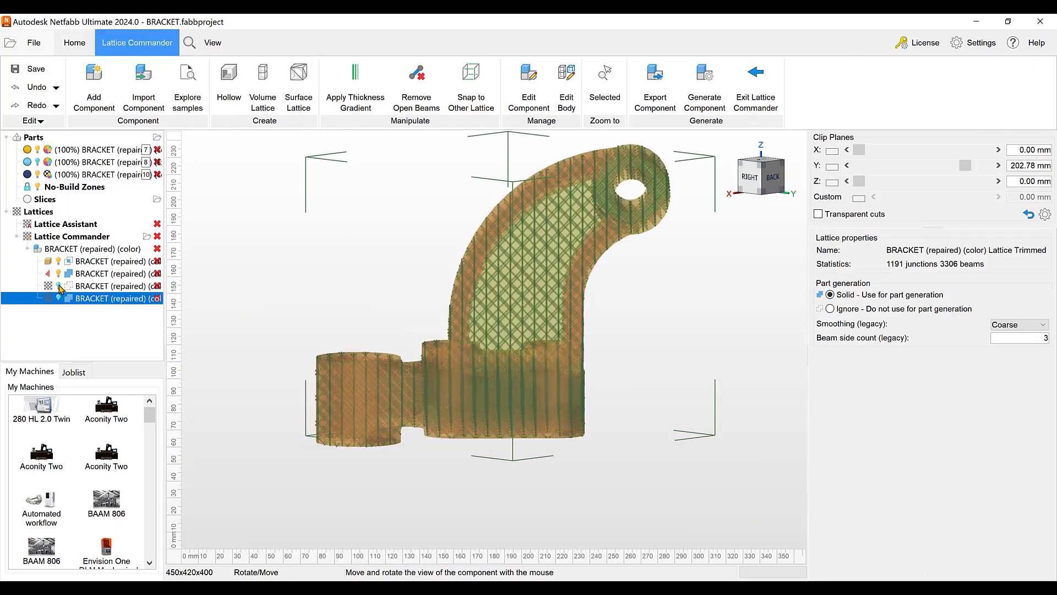
{"action": "left_click", "coordinate": [59, 286]}
{"action": "left_click", "coordinate": [59, 274]}
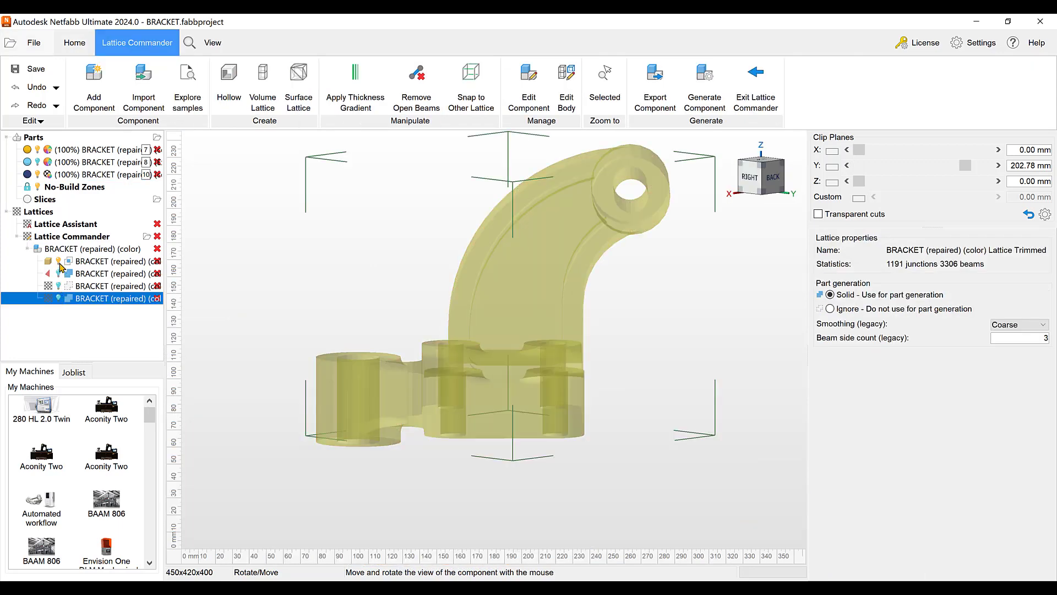
{"action": "left_click", "coordinate": [58, 261]}
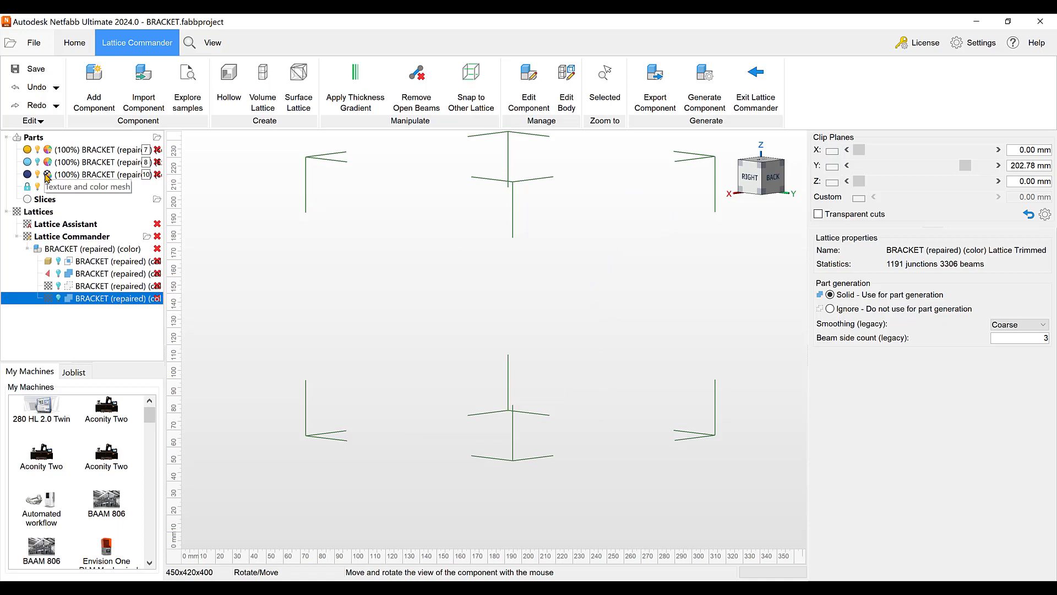
{"action": "left_click", "coordinate": [39, 151]}
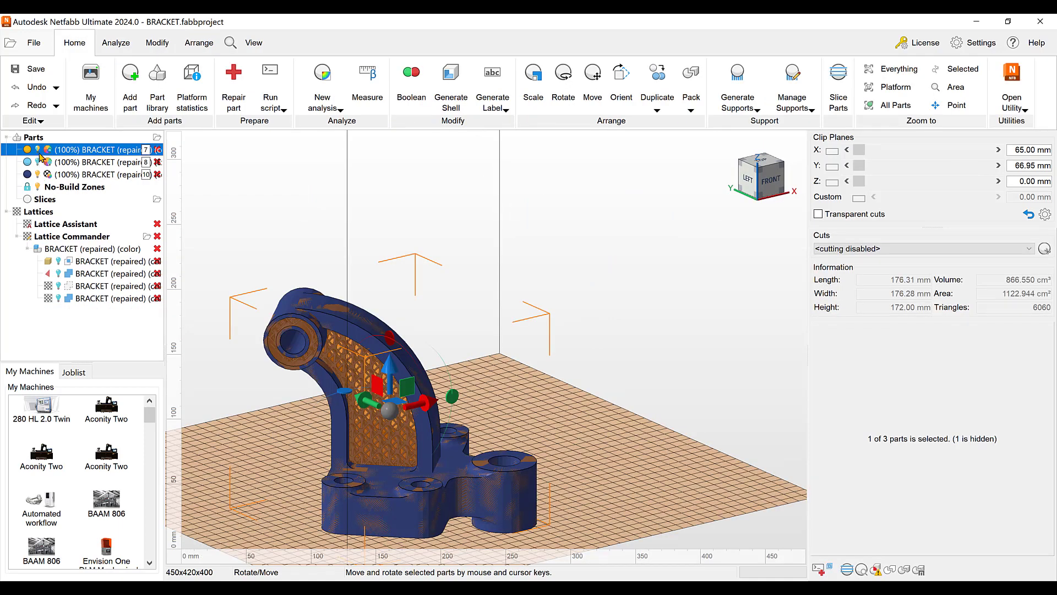
{"action": "left_click", "coordinate": [37, 174]}
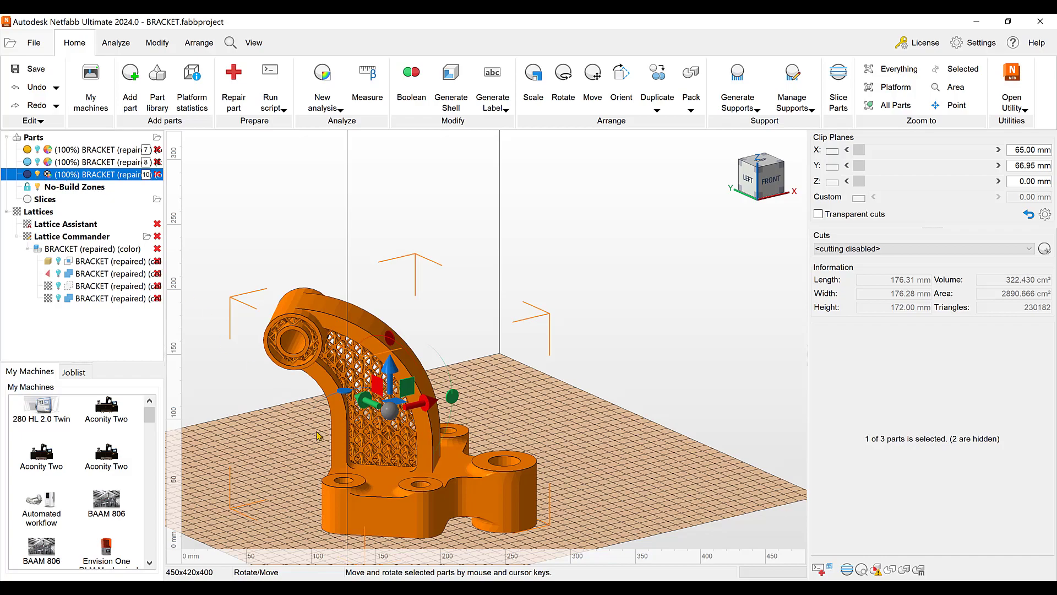
Examine the generated bracket's internal lattice up close in the arm opening and from the opposite side
{"action": "scroll", "coordinate": [325, 430], "scroll_direction": "up", "scroll_amount": 3}
{"action": "scroll", "coordinate": [341, 356], "scroll_direction": "up", "scroll_amount": 6}
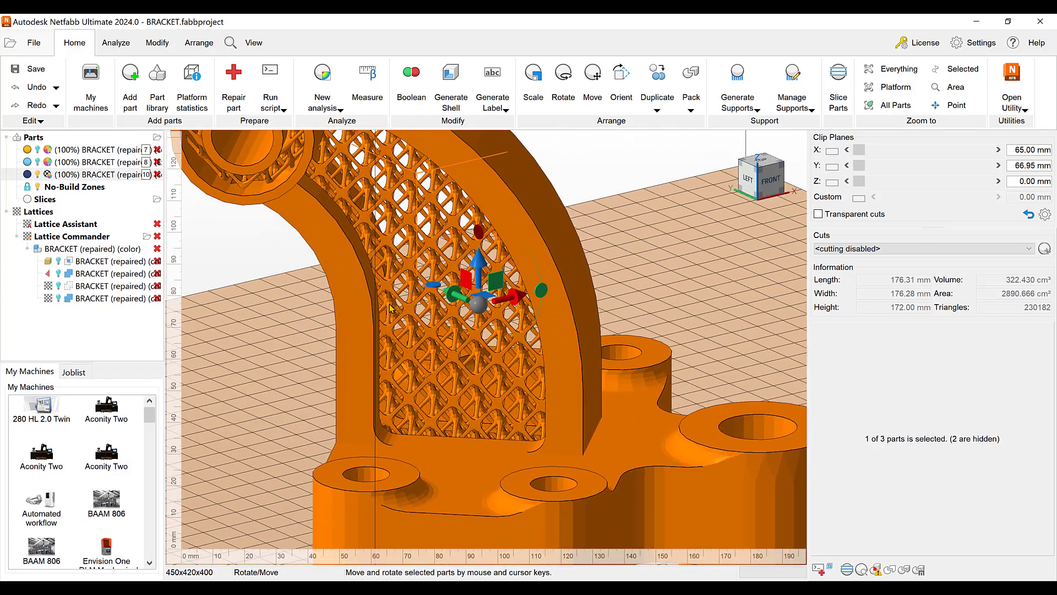
{"action": "scroll", "coordinate": [406, 279], "scroll_direction": "up", "scroll_amount": 3}
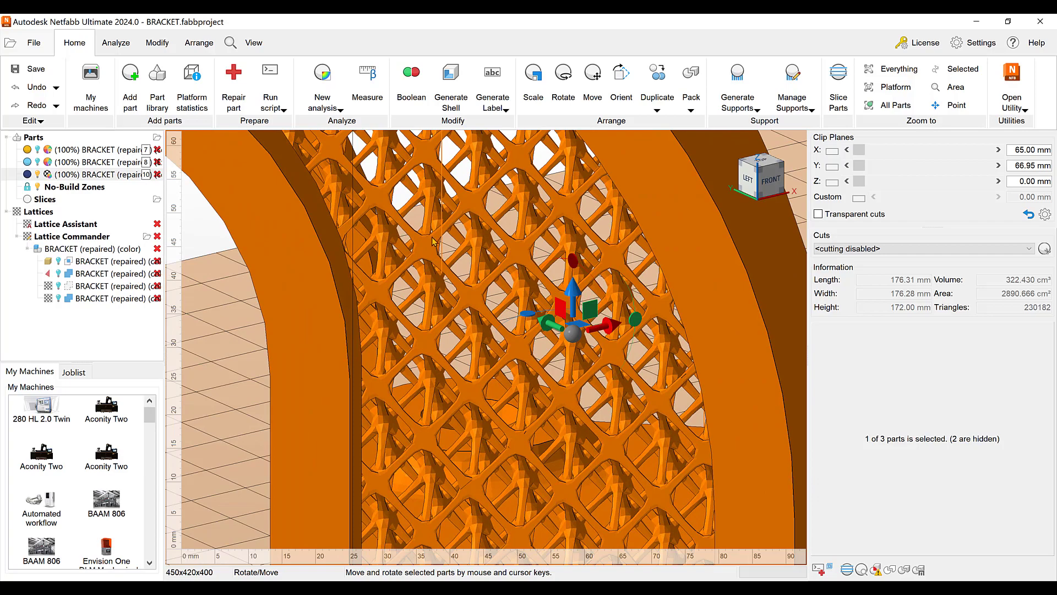
{"action": "scroll", "coordinate": [457, 298], "scroll_direction": "down", "scroll_amount": 10}
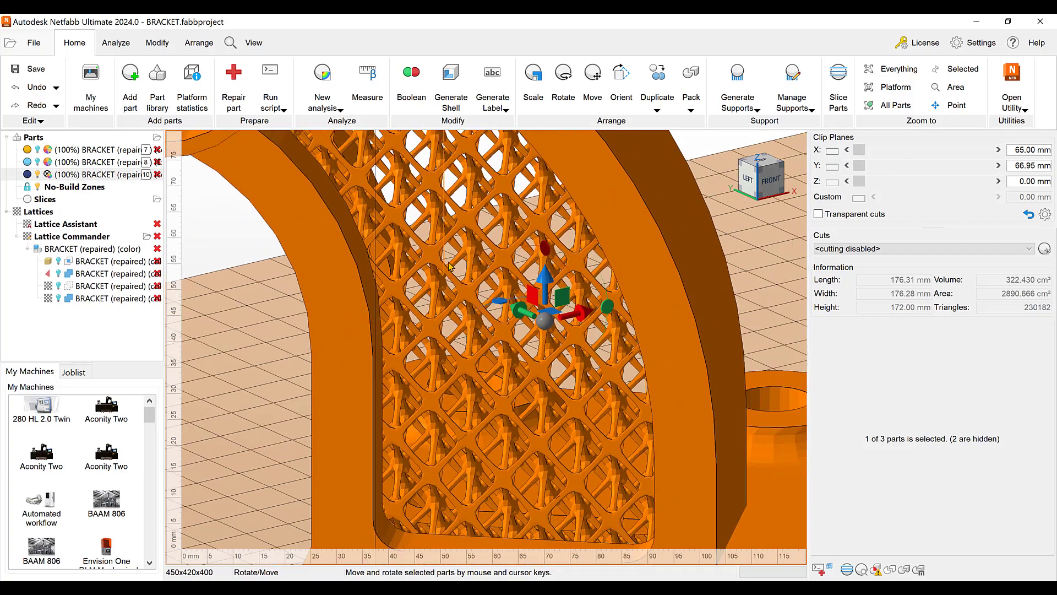
{"action": "scroll", "coordinate": [445, 261], "scroll_direction": "down", "scroll_amount": 1}
{"action": "right_click_drag", "start_coordinate": [445, 261], "coordinate": [625, 324]}
{"action": "middle_click_drag", "start_coordinate": [626, 323], "coordinate": [480, 460]}
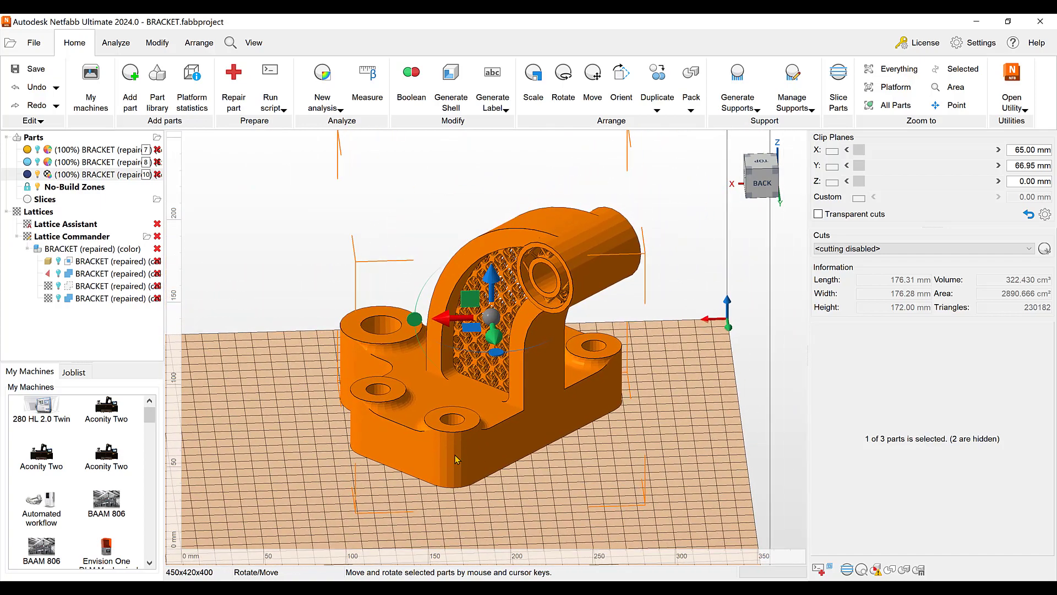
{"action": "right_click_drag", "start_coordinate": [458, 460], "coordinate": [479, 432]}
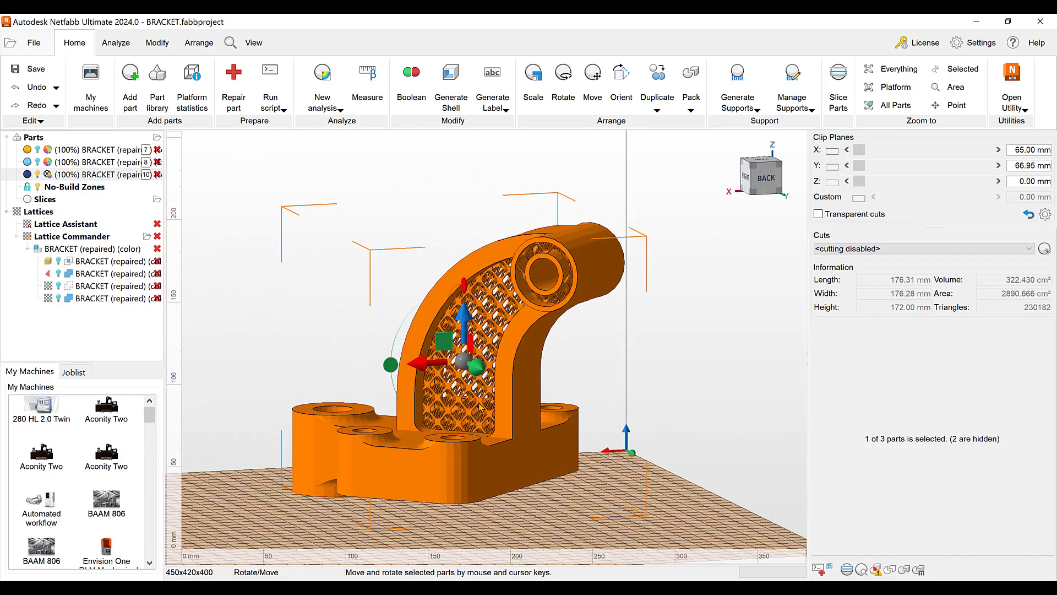
{"action": "scroll", "coordinate": [481, 408], "scroll_direction": "up", "scroll_amount": 3}
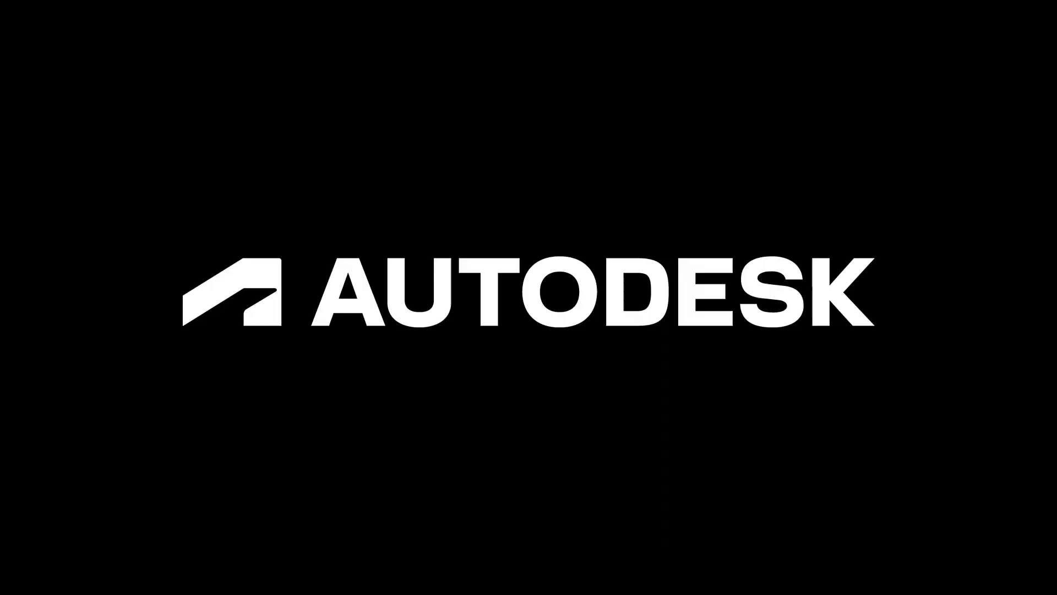